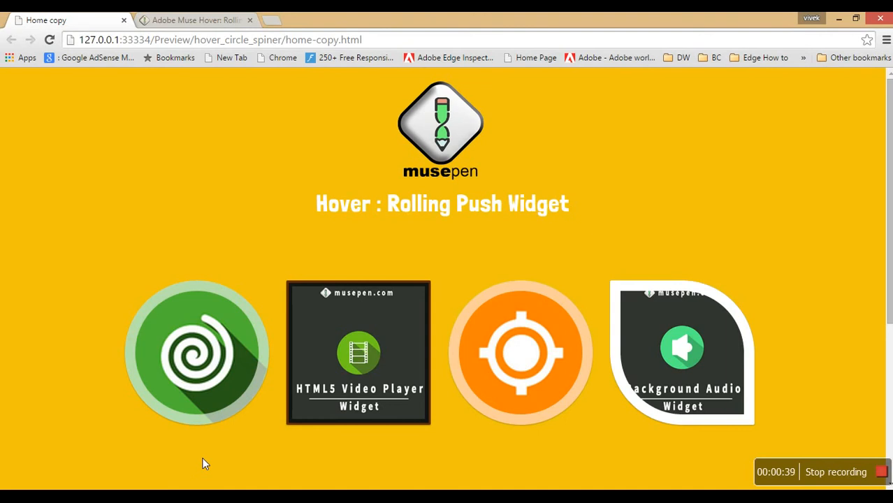
Open the Hover : Rolling Push Widget product page and examine its web address and price.
mouse_move(204, 375)
left_click(190, 20)
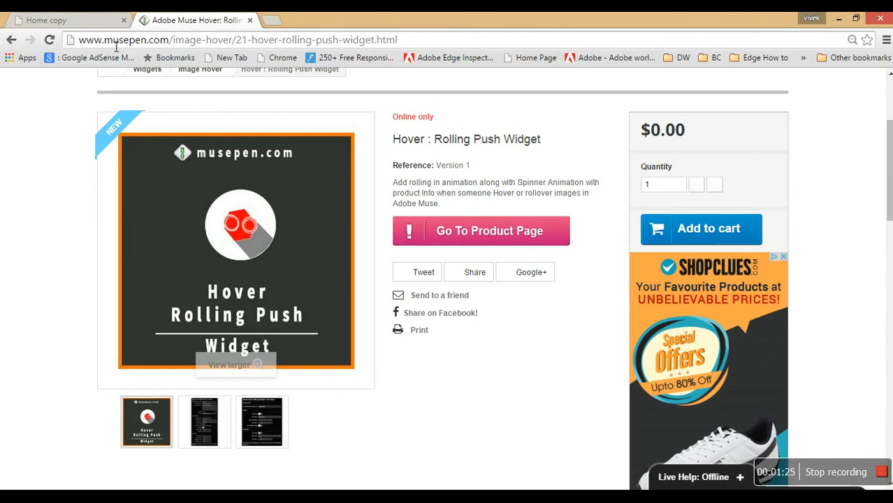
left_click_drag(397, 40, 68, 44)
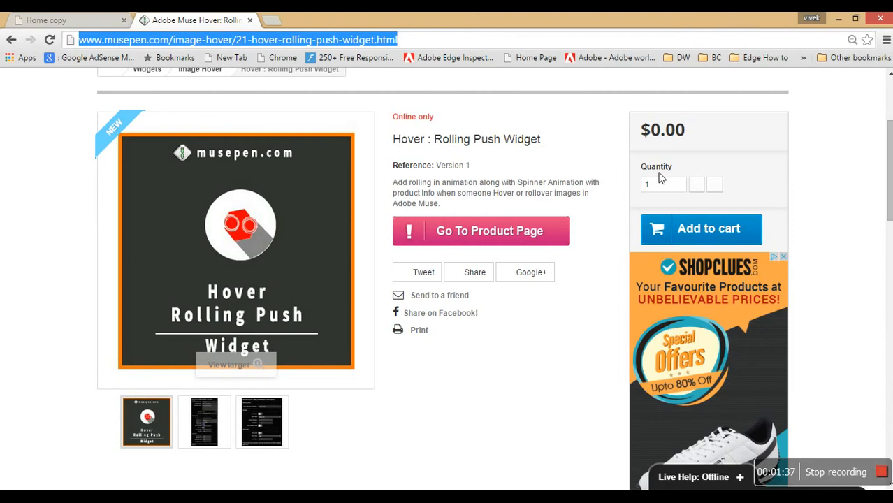
left_click_drag(690, 137, 647, 137)
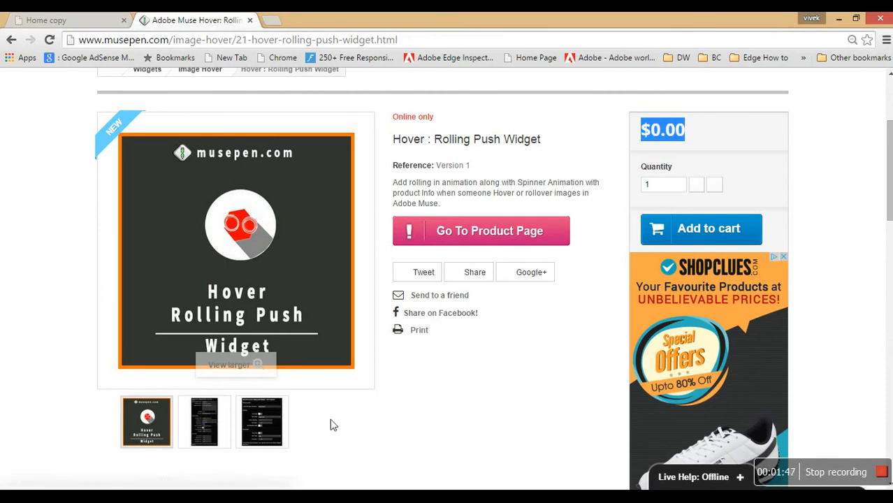
Switch to Adobe Muse and place the MusePen Hover Rolling Push Widget from the library at about X 171, Y 300 on the page.
key("alt+Tab")
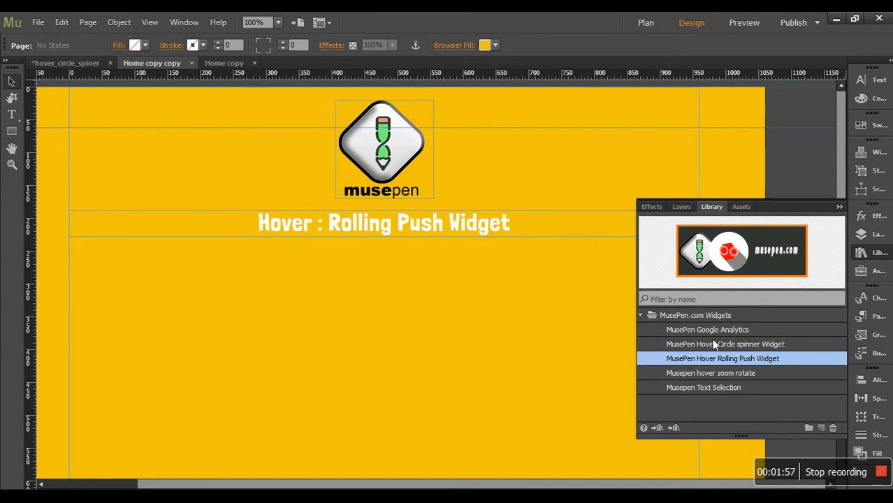
left_click(715, 350)
left_click(716, 358)
left_click_drag(716, 359, 183, 293)
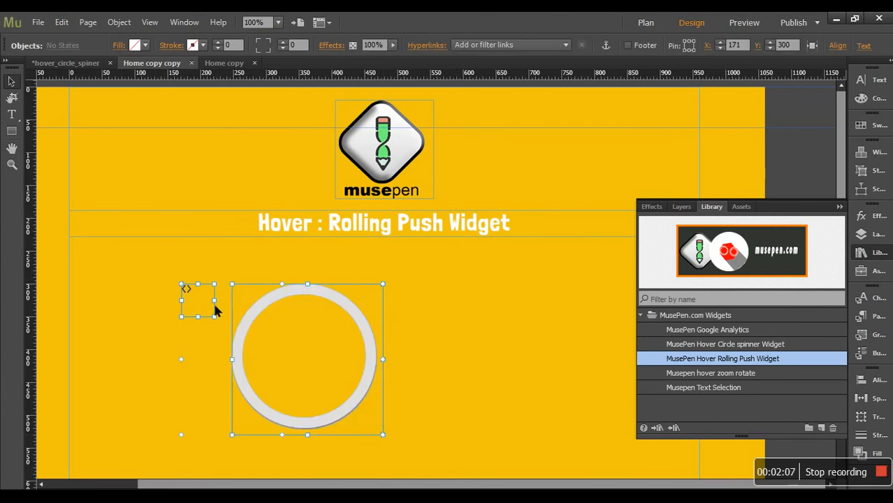
Examine the available options of the widget's Main ring and of its separate TEXT part.
left_click(373, 326)
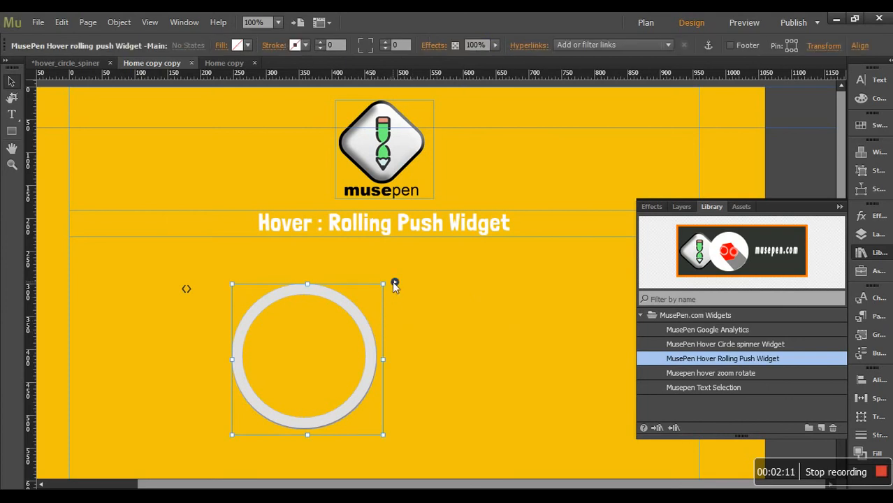
left_click(394, 283)
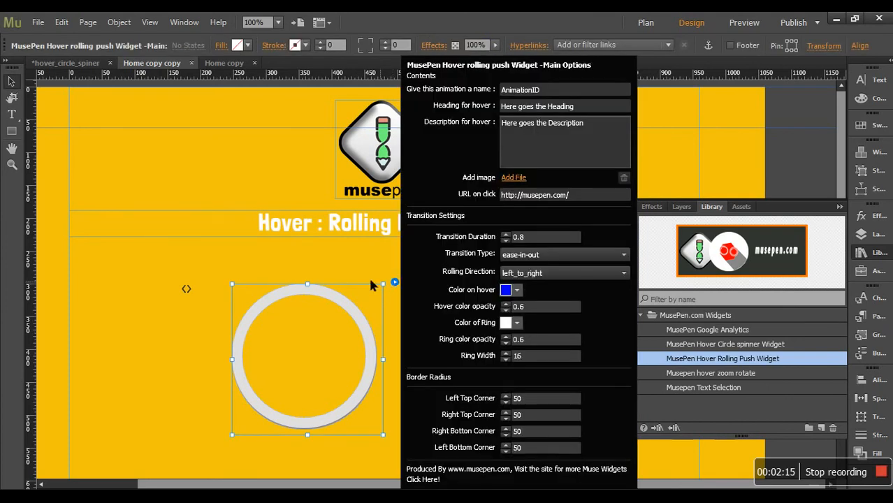
left_click(344, 274)
left_click(196, 298)
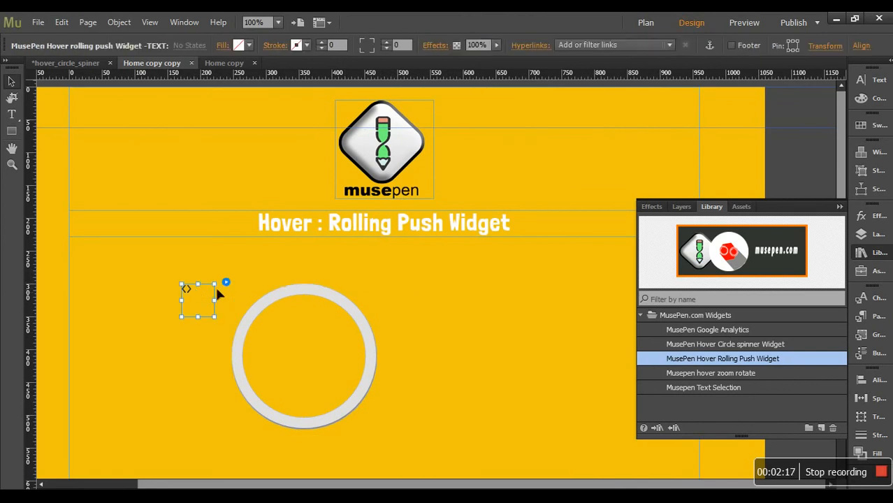
left_click(225, 283)
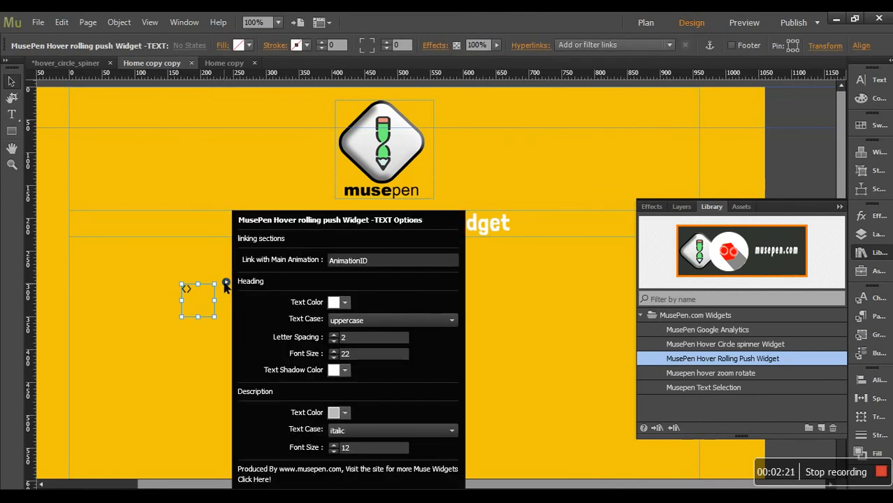
left_click(137, 311)
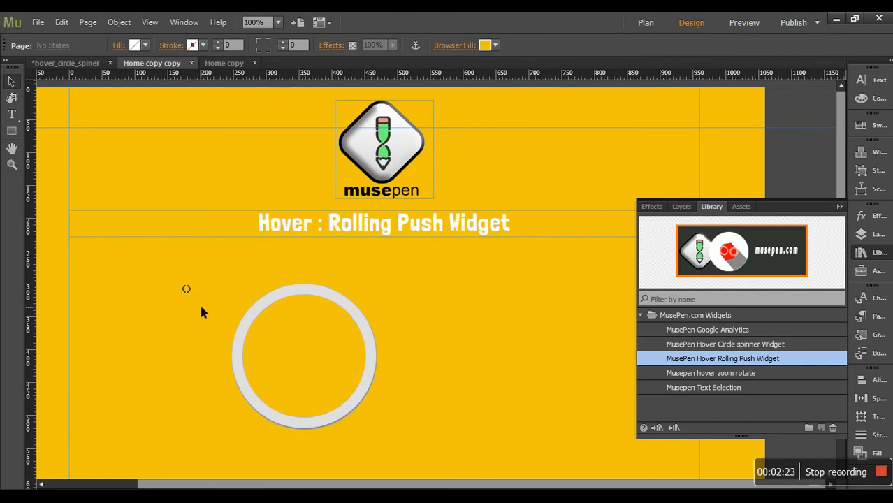
Place the widget's TEXT part just below the ring and move both parts together to about X 365, Y 301.
left_click(197, 300)
left_click_drag(198, 299, 303, 453)
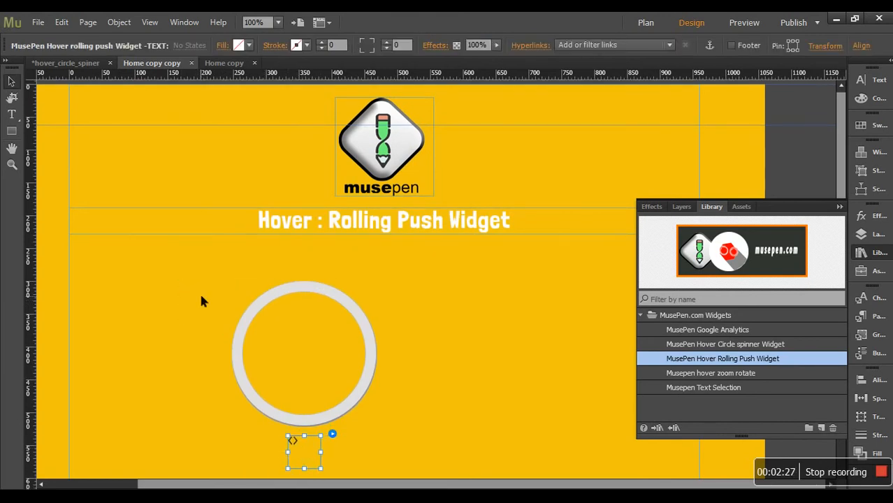
left_click_drag(189, 274, 396, 436)
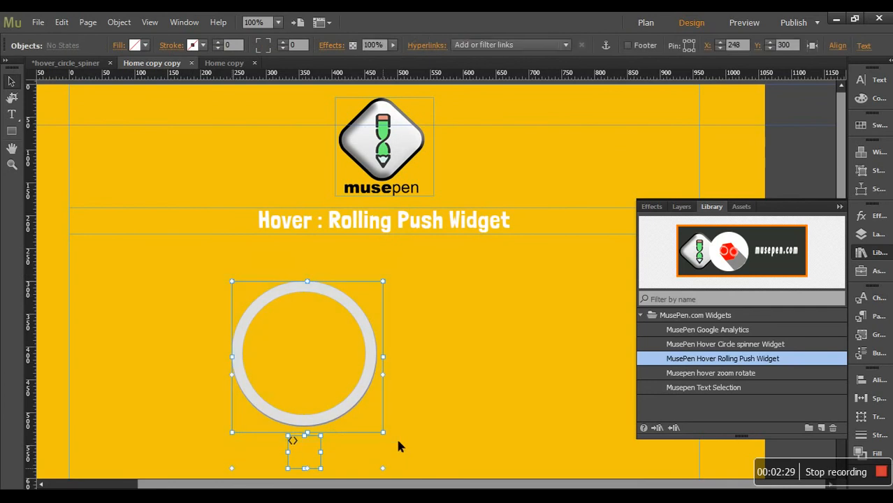
left_click_drag(322, 350, 397, 351)
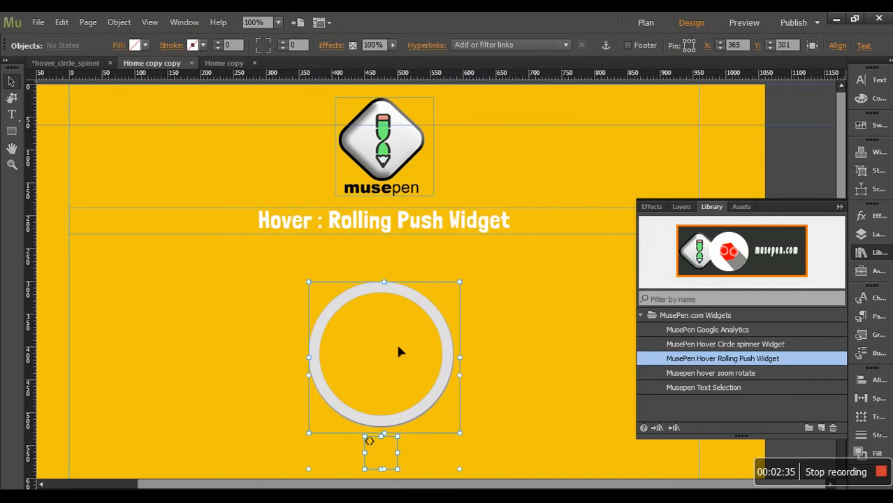
left_click(531, 335)
Compare the animation name in the Main part's options with the Link with Main Animation value in the TEXT part's options.
left_click(436, 333)
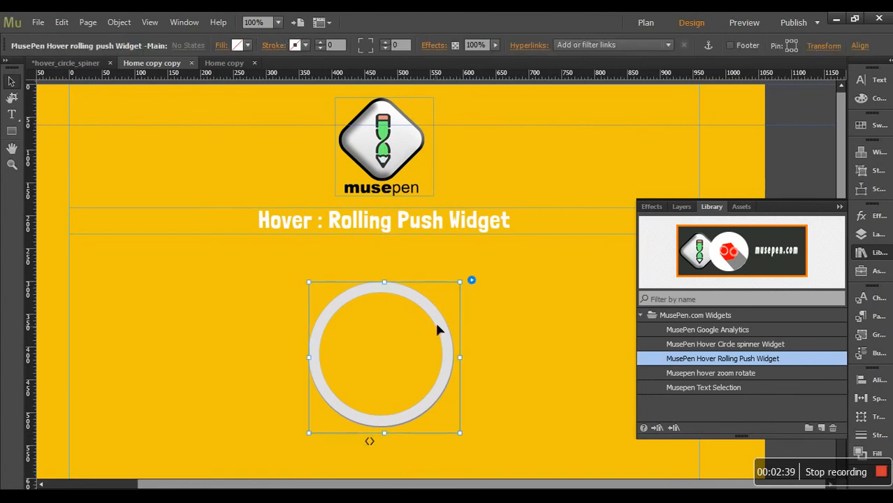
left_click(471, 281)
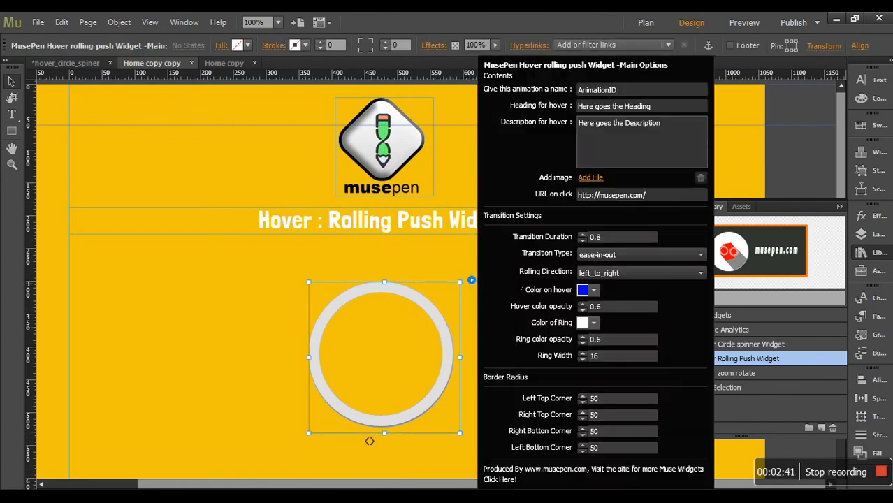
left_click_drag(625, 89, 545, 95)
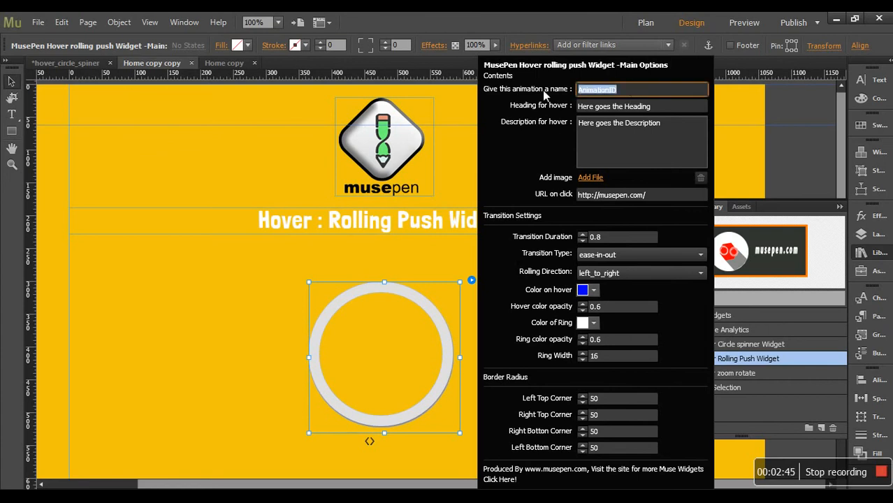
left_click(272, 278)
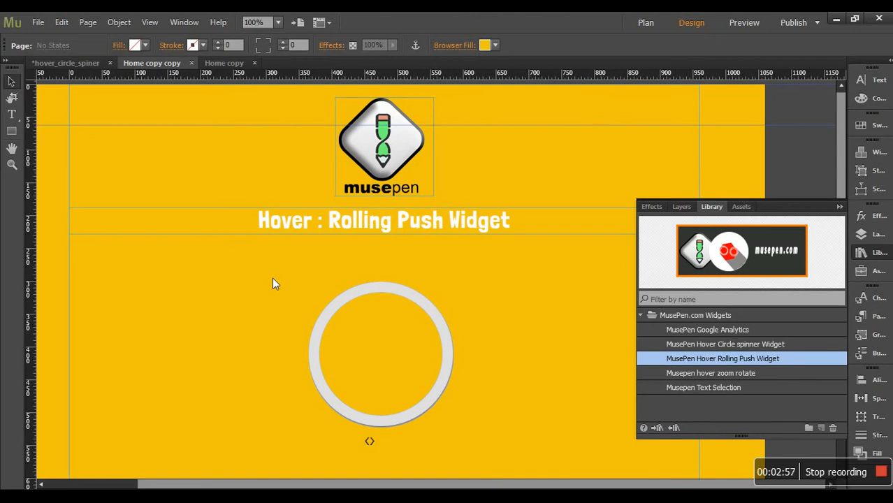
left_click(448, 329)
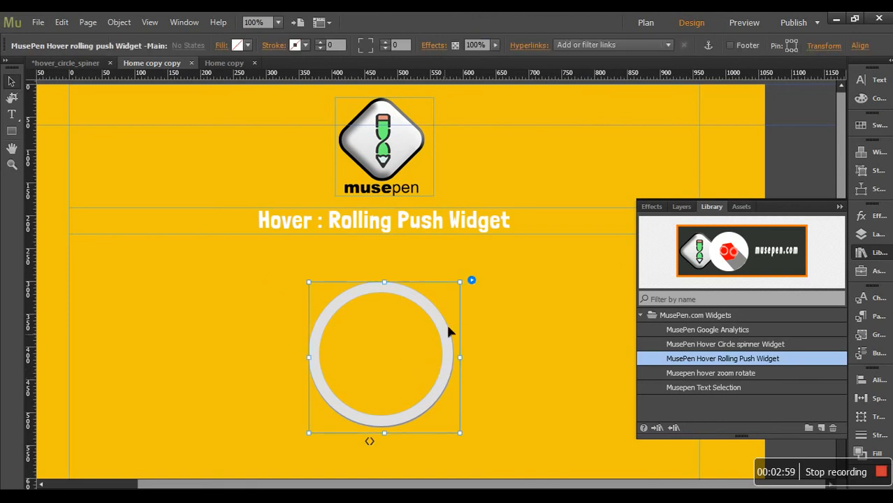
left_click(472, 280)
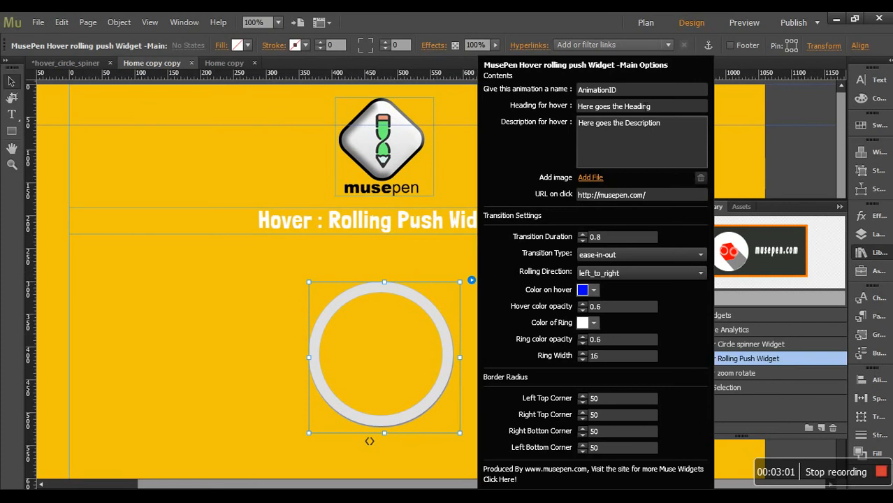
left_click(641, 94)
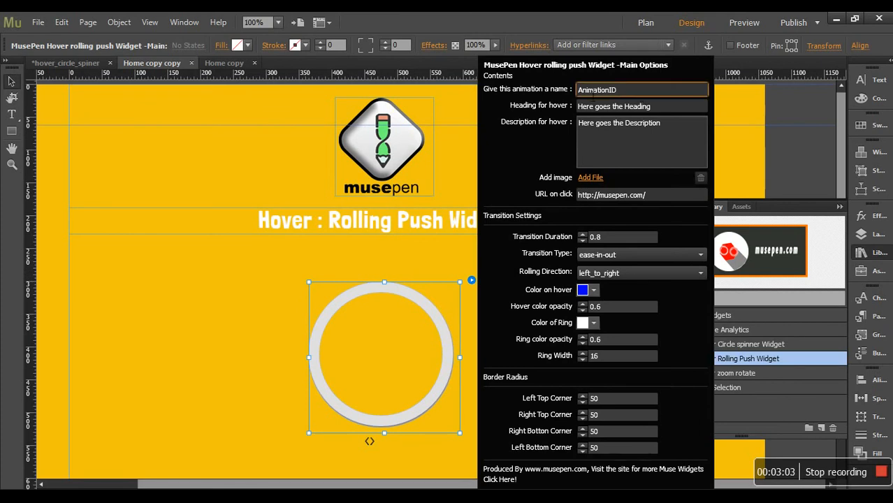
left_click(378, 450)
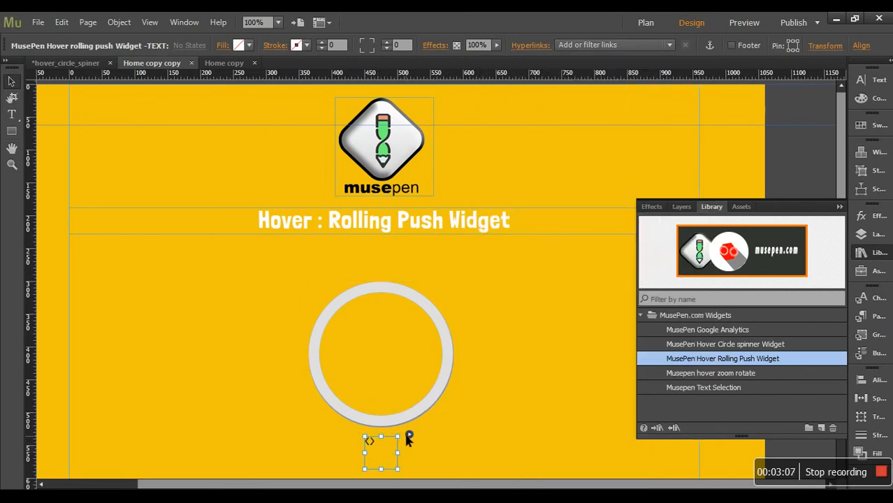
left_click(409, 435)
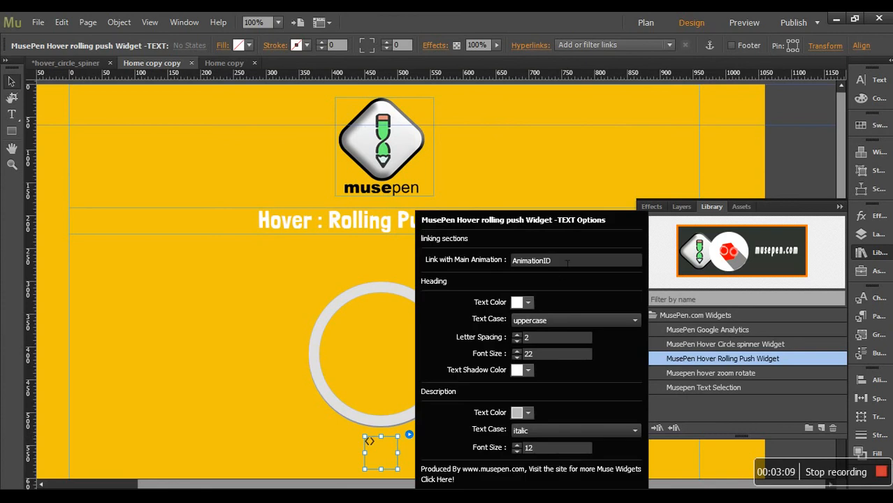
left_click_drag(567, 262, 487, 259)
Name the animation "one" in the options of the widget's Main part.
left_click(353, 308)
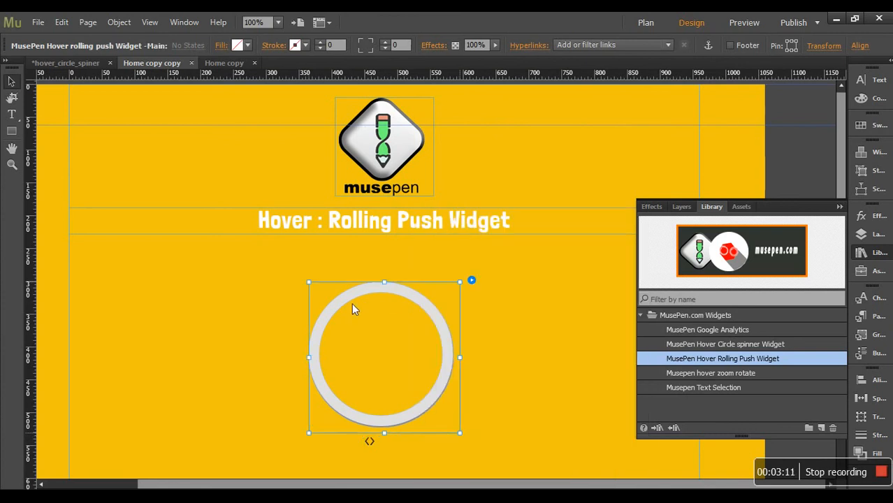
left_click(471, 280)
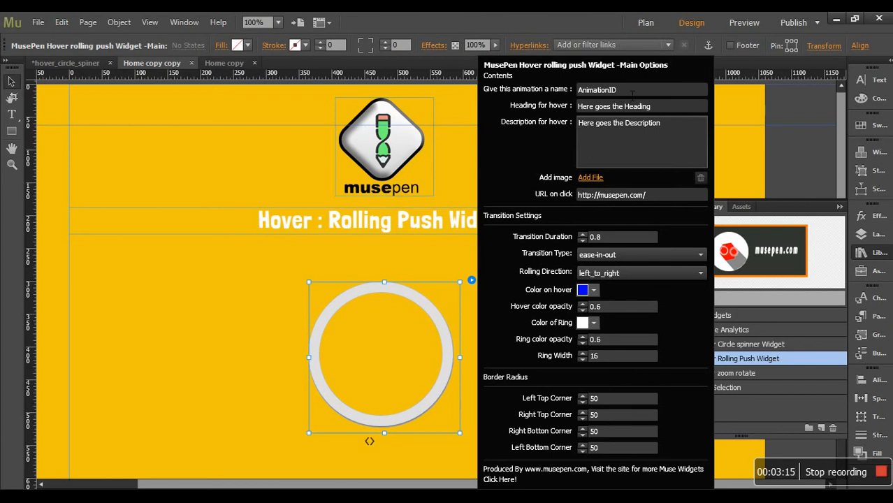
left_click_drag(632, 91, 564, 90)
type("on")
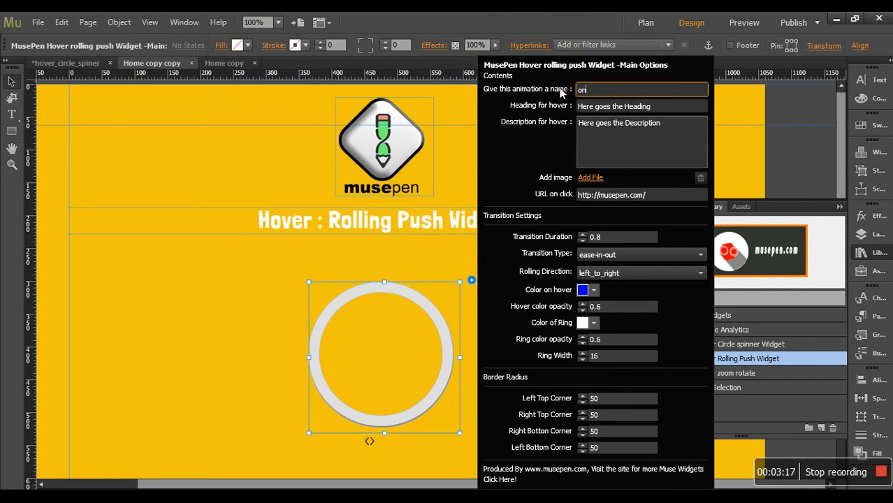
type("e")
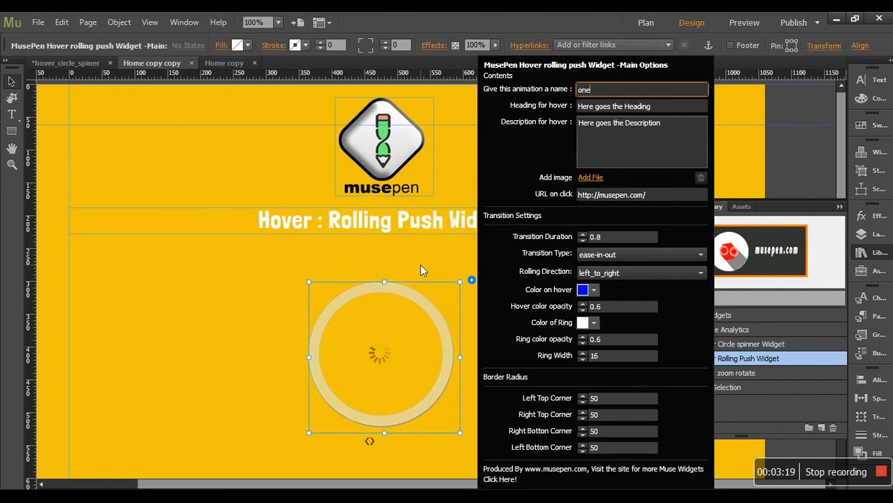
Link the widget's TEXT part to the main animation "one".
left_click(368, 455)
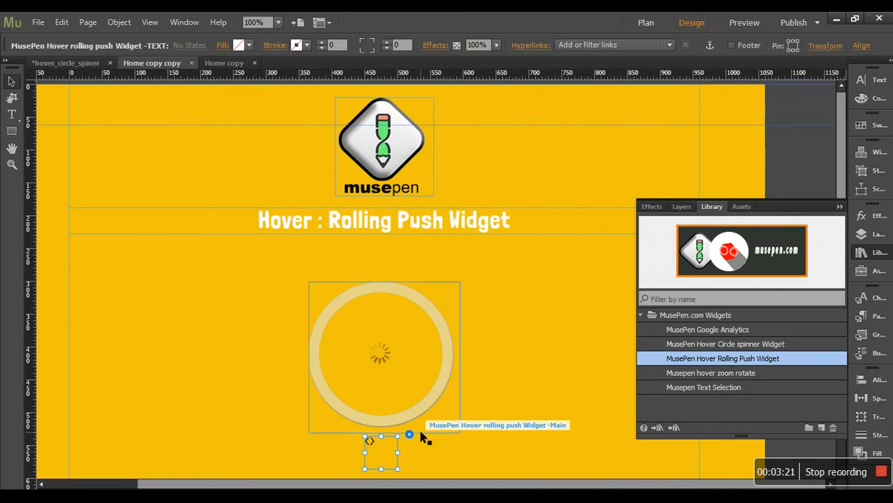
left_click(409, 435)
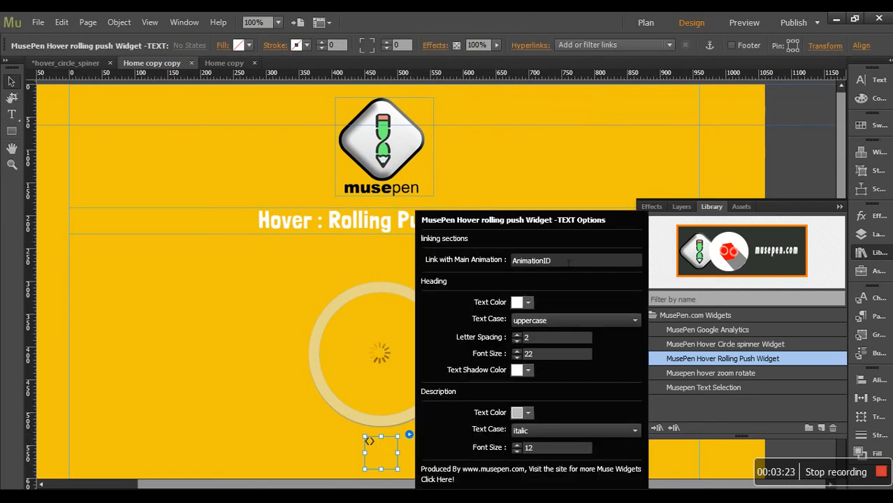
left_click(531, 260)
type("one")
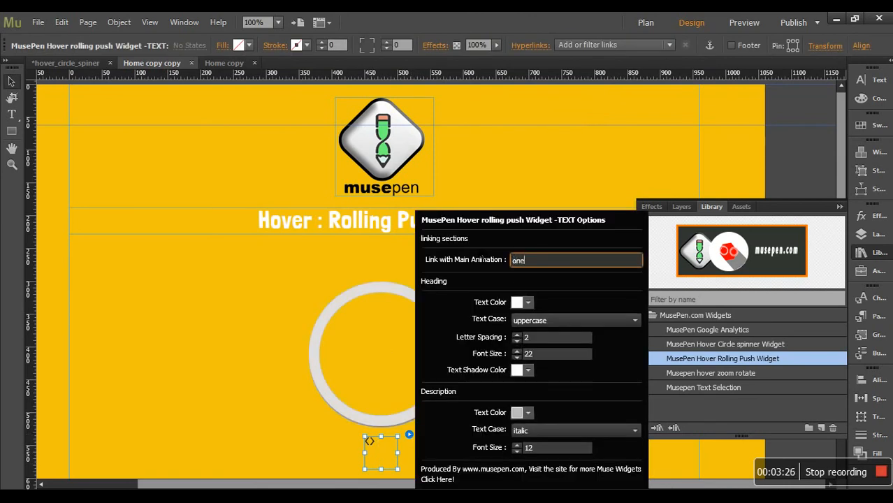
left_click(347, 276)
Set the Main part's heading for hover to "Musepen".
left_click(423, 330)
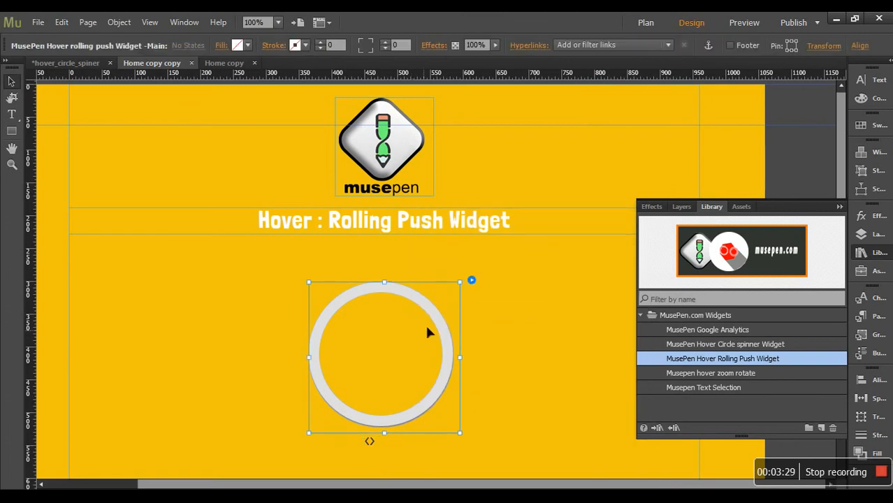
left_click(471, 280)
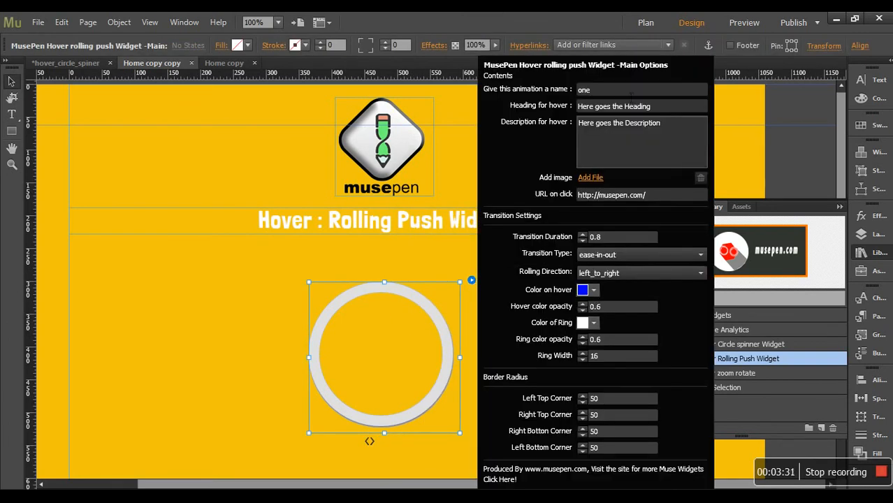
left_click_drag(664, 114, 561, 110)
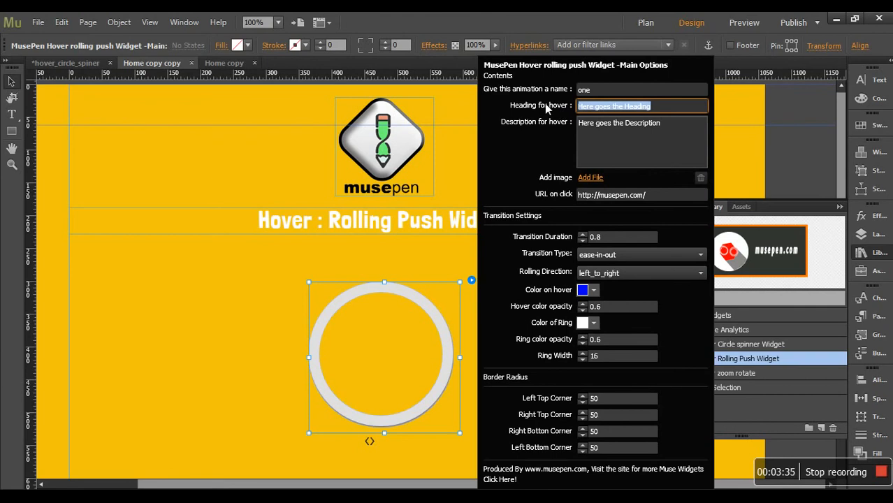
type("Musepen")
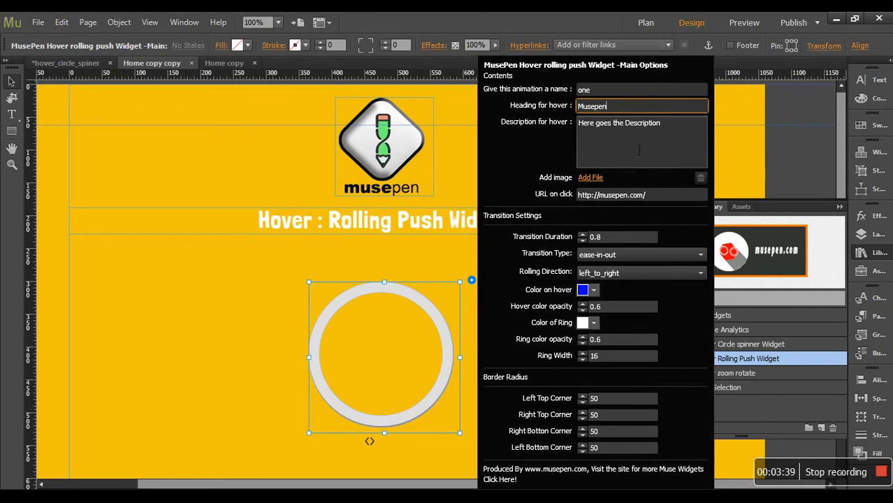
Set the Main part's description for hover to "The best place to get Free Adobe Muse Widgets.".
left_click(687, 130)
key("ctrl+a")
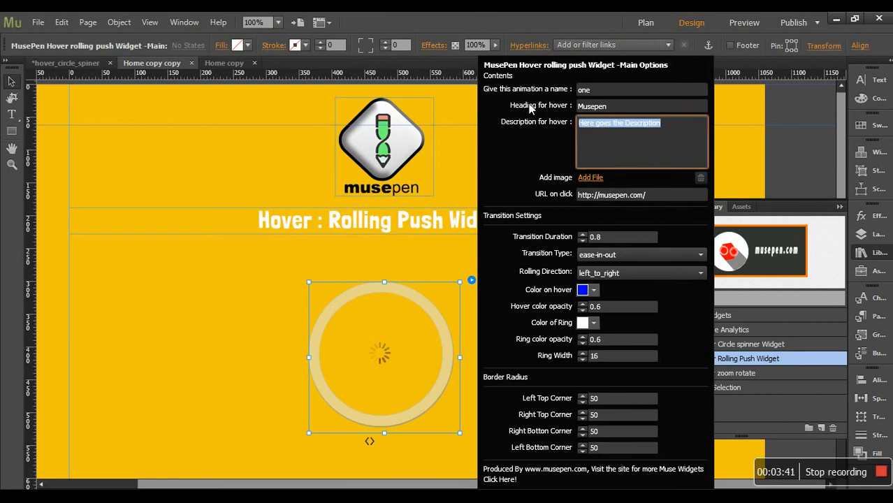
type("THe bes")
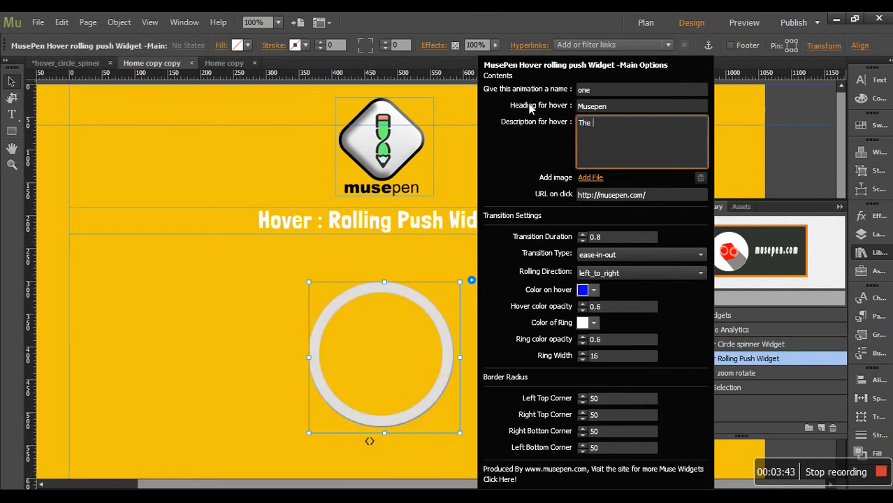
type("t place to get Free Adobe M")
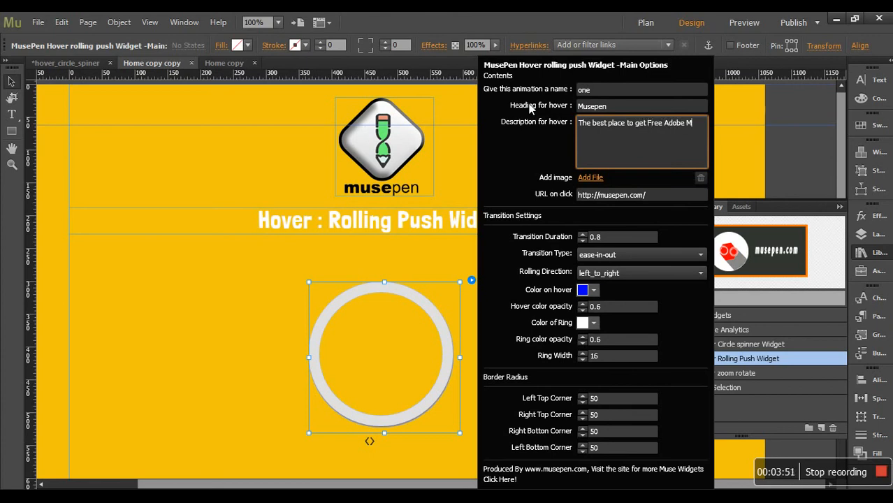
type("use Widgets.")
Add spin120.png as the Main part's image, and reopen its options at the URL on click.
left_click(592, 179)
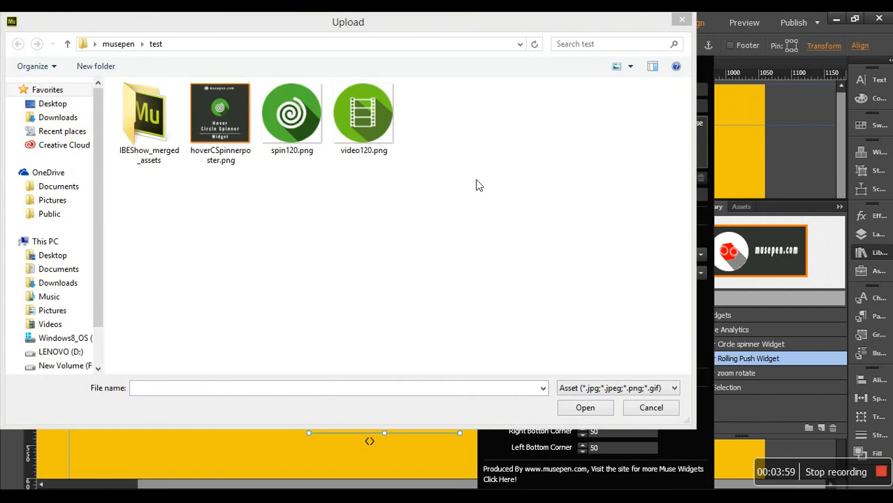
double_click(298, 104)
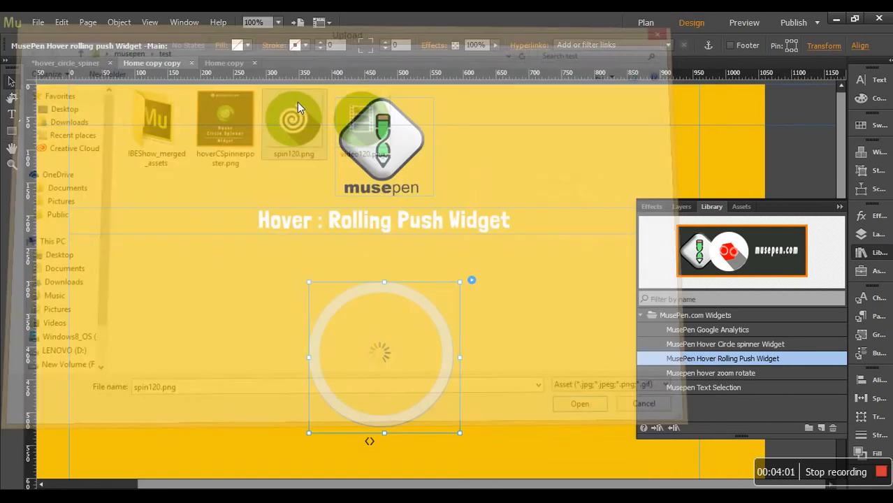
left_click(472, 281)
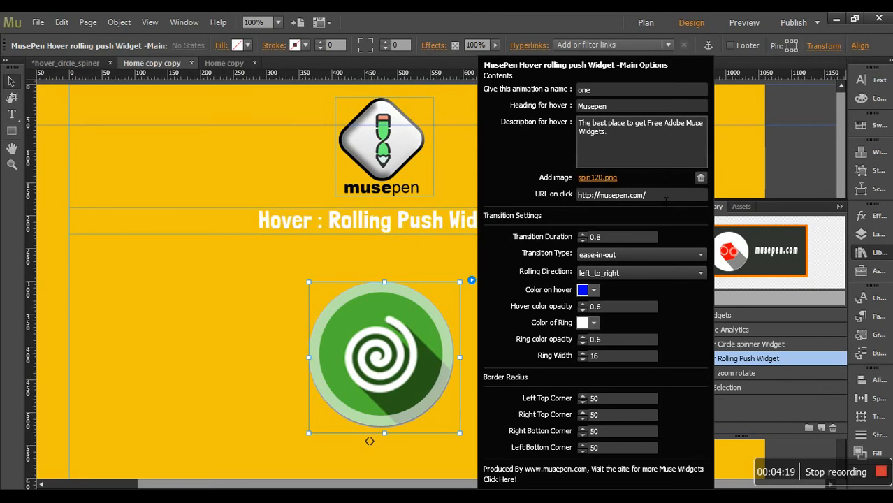
triple_click(664, 196)
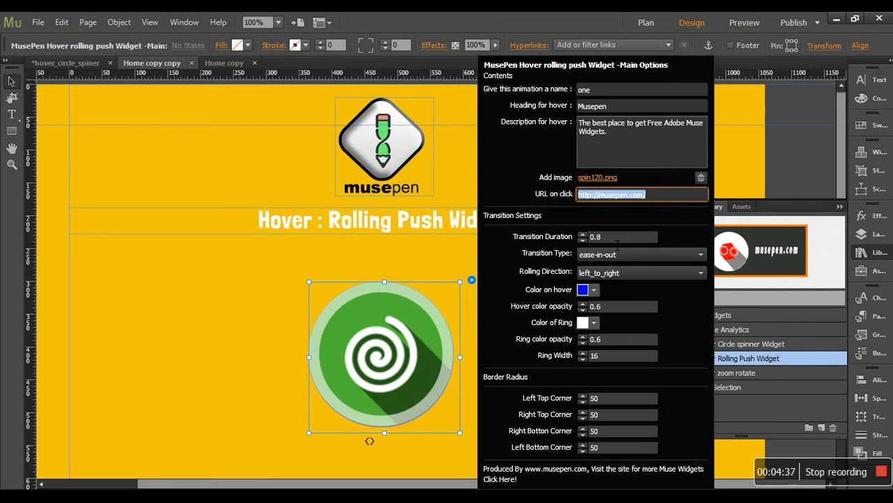
Set the Main part's transition duration to 0.35.
left_click(584, 242)
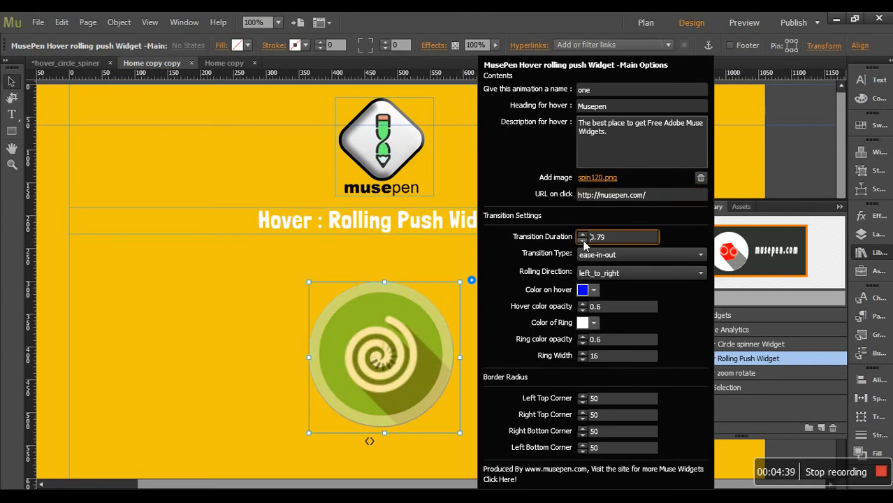
type("0.76")
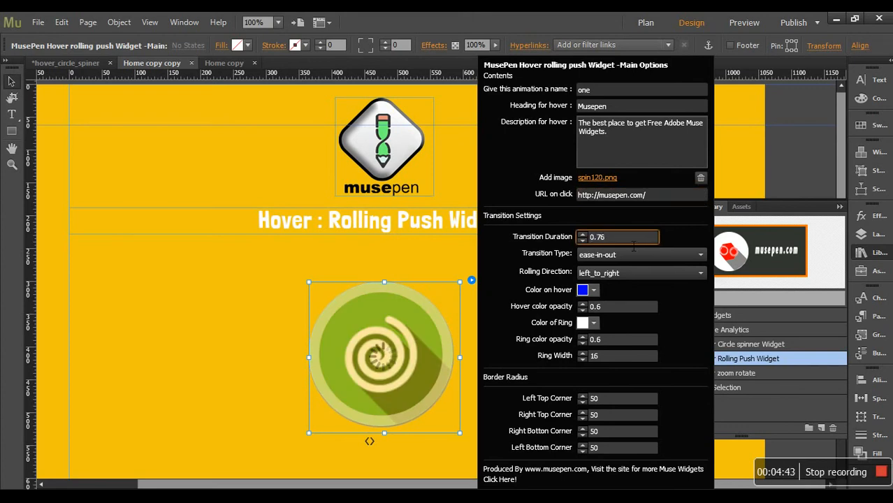
key("BackSpace")
key("BackSpace")
type("35")
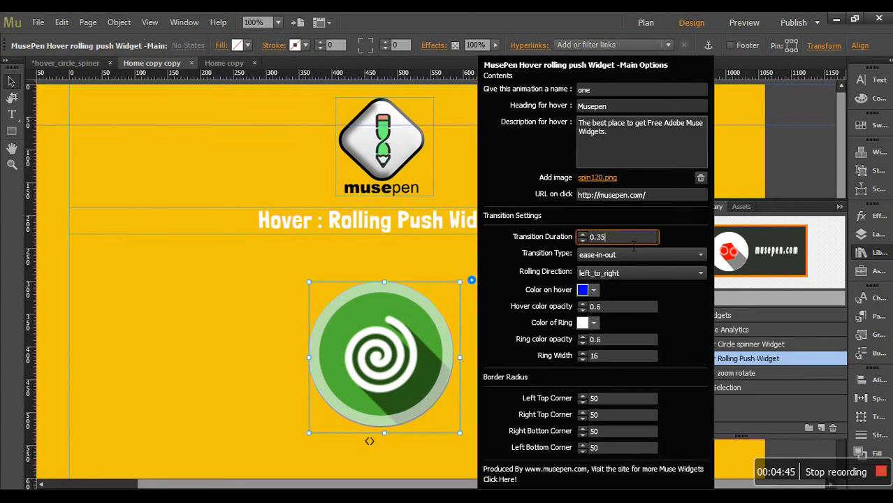
Check the available transition types and set the rolling direction to right_to_left.
left_click(628, 257)
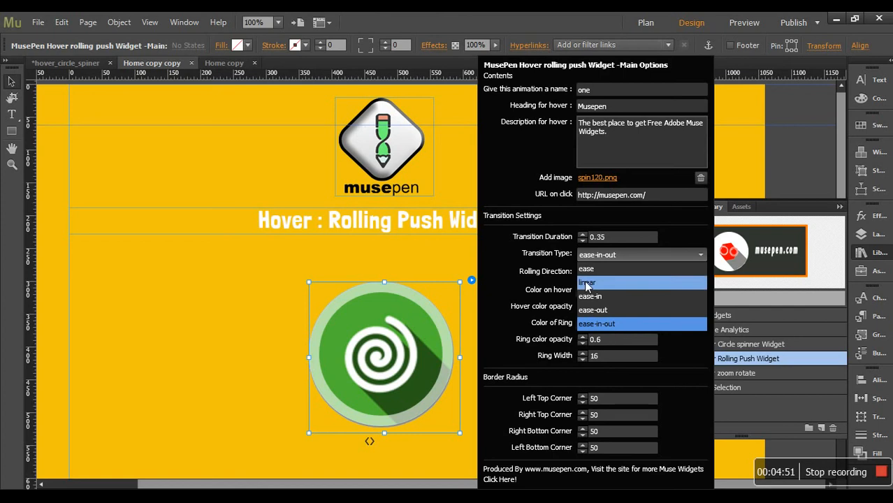
left_click(529, 278)
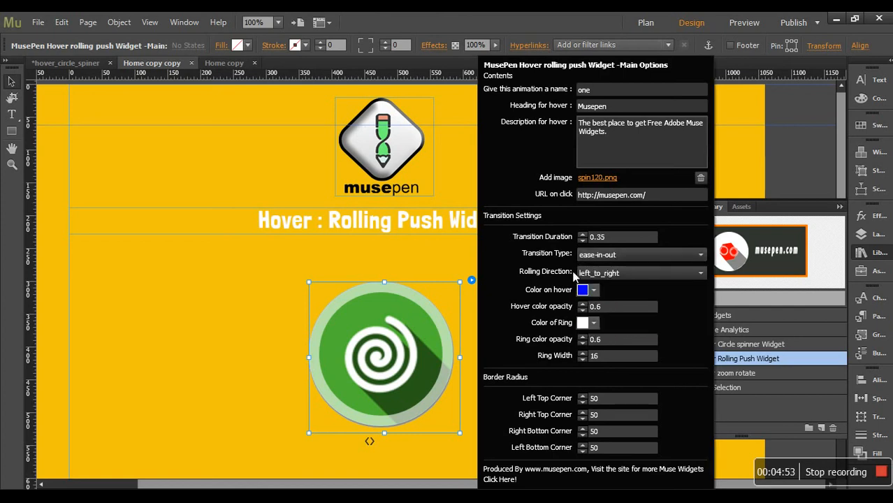
left_click(620, 277)
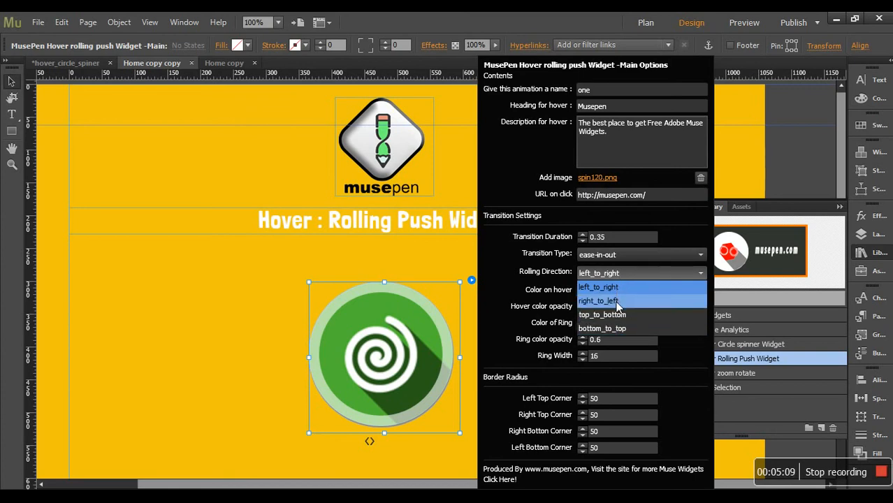
left_click(616, 306)
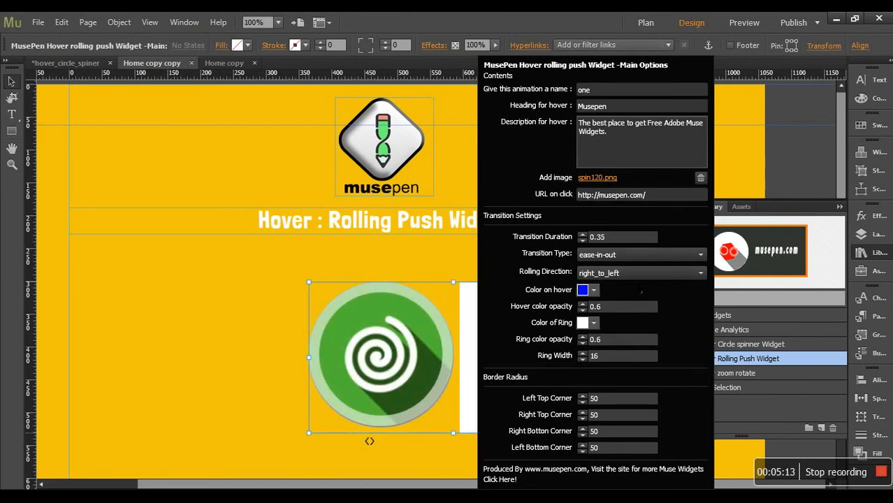
Change the Main part's color on hover to white.
left_click(593, 291)
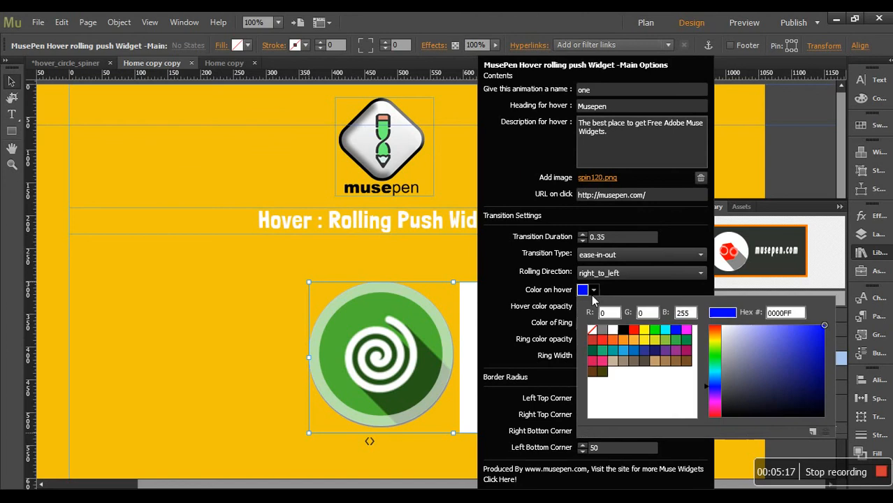
left_click(614, 332)
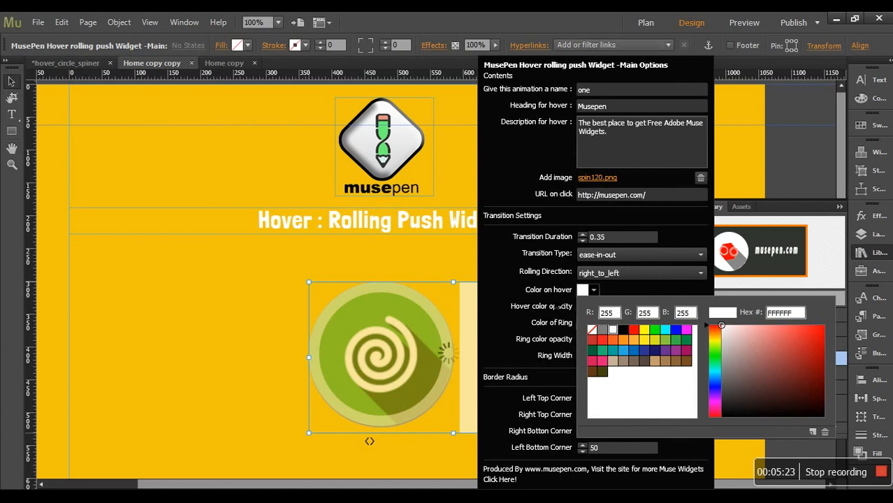
left_click(593, 291)
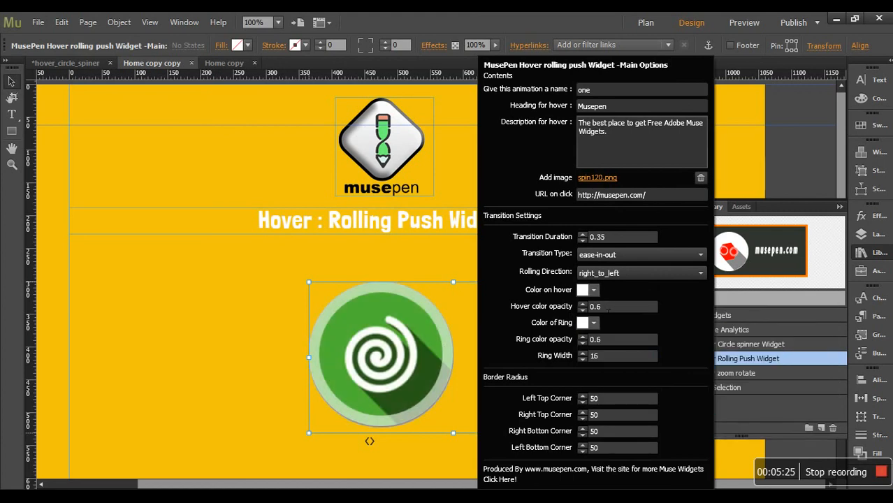
Set the hover color opacity to 1.
left_click(582, 303)
left_click_drag(596, 306, 578, 308)
key("BackSpace")
key("Delete")
key("Delete")
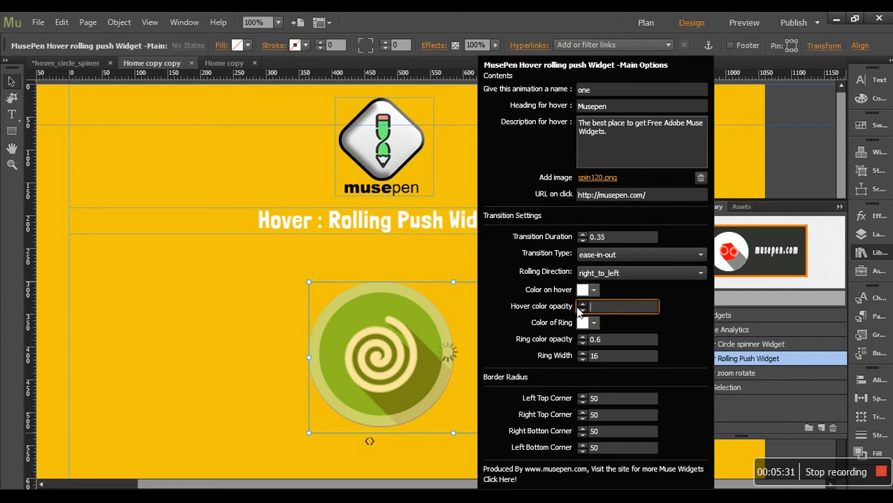
type("1")
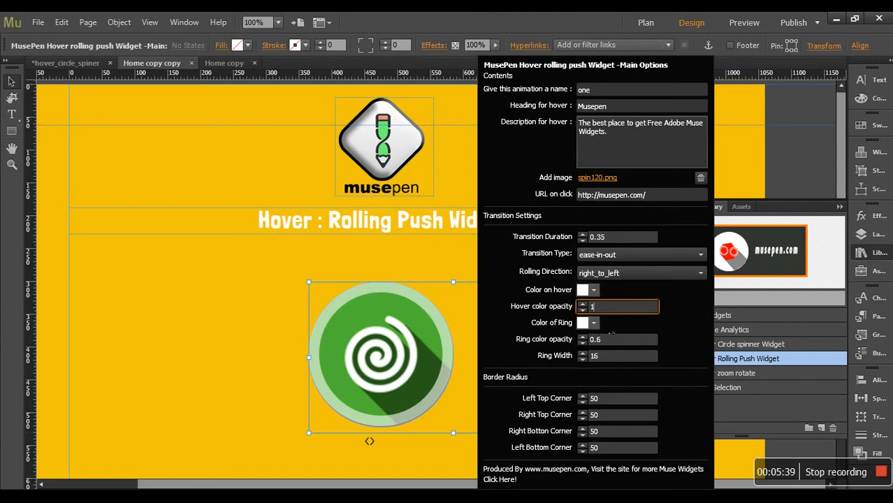
Make the Main part's ring black and set its color opacity to 1.
left_click(592, 324)
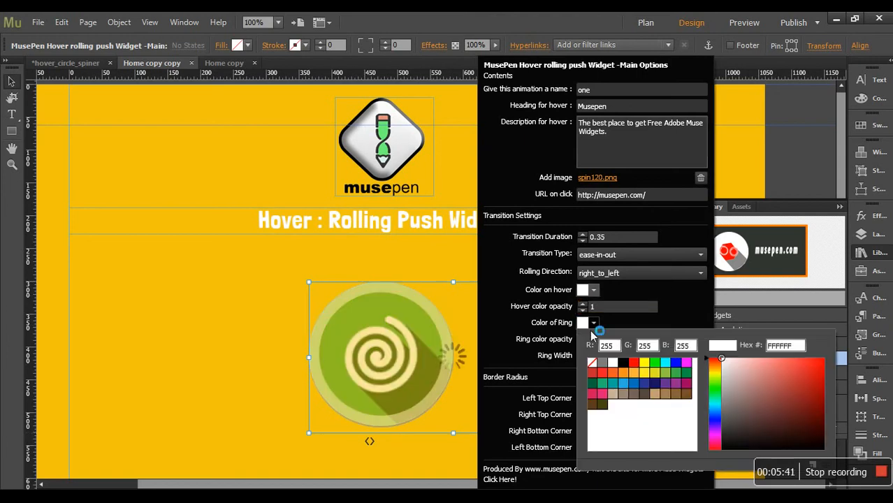
left_click(624, 362)
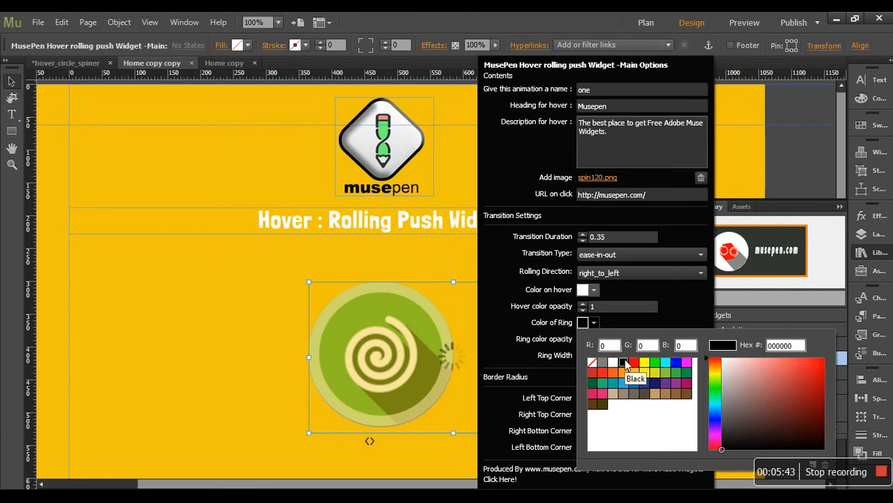
left_click(676, 318)
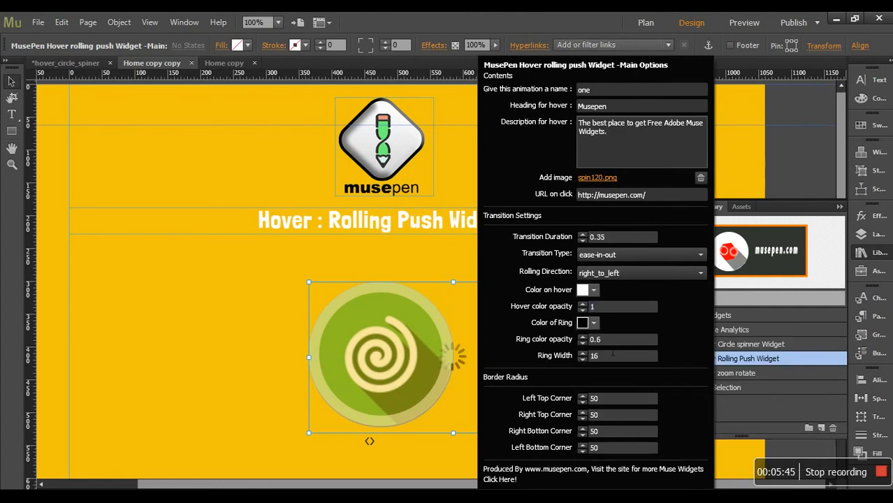
left_click(591, 340)
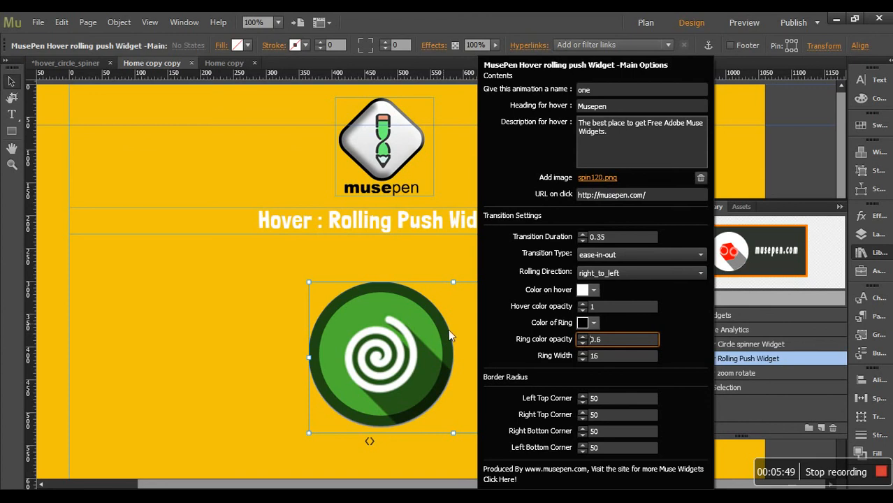
left_click_drag(602, 340, 594, 340)
type("1")
key("Return")
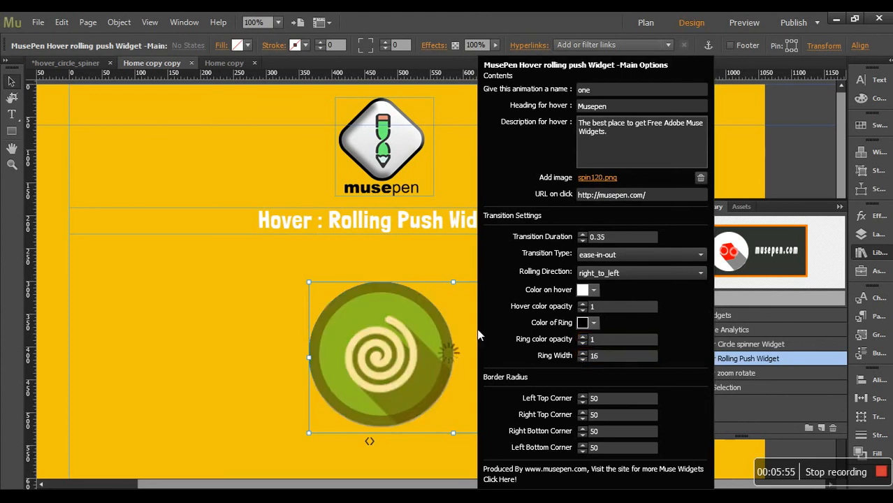
Reduce the ring width to 11.
left_click(582, 359)
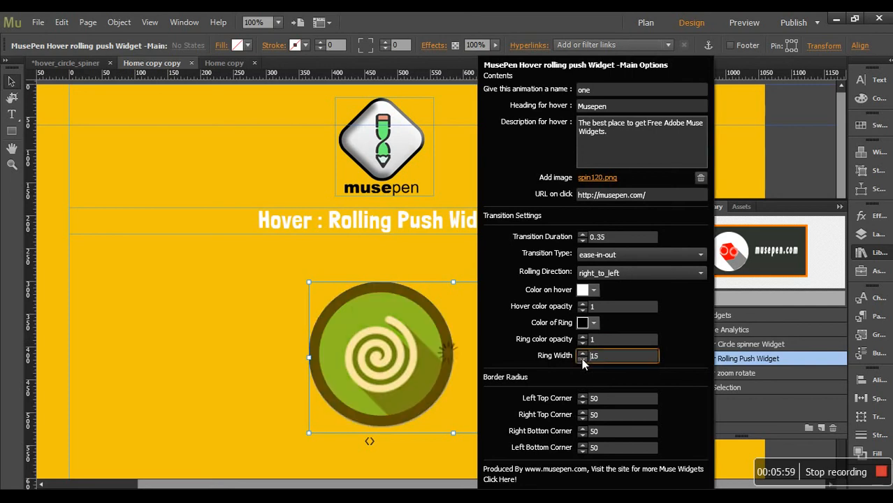
left_click(582, 359)
left_click(582, 359)
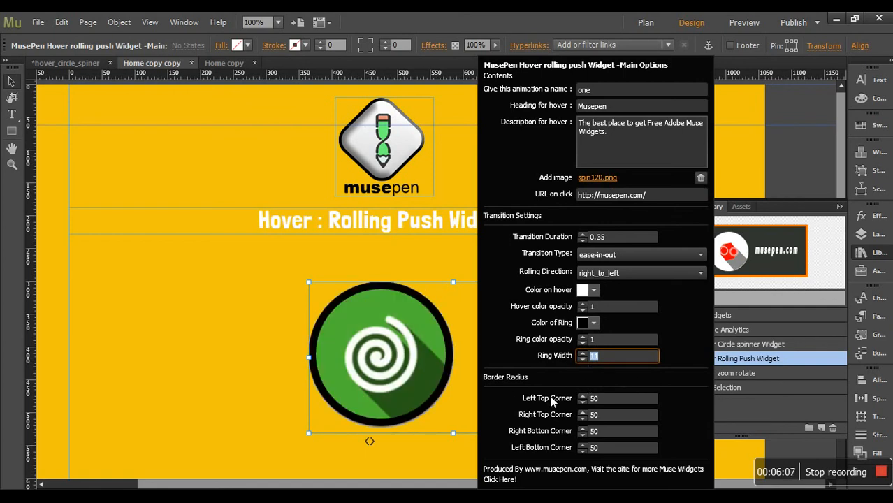
Set the border radius of the left top corner to 1 and close the Main part's options.
left_click(620, 404)
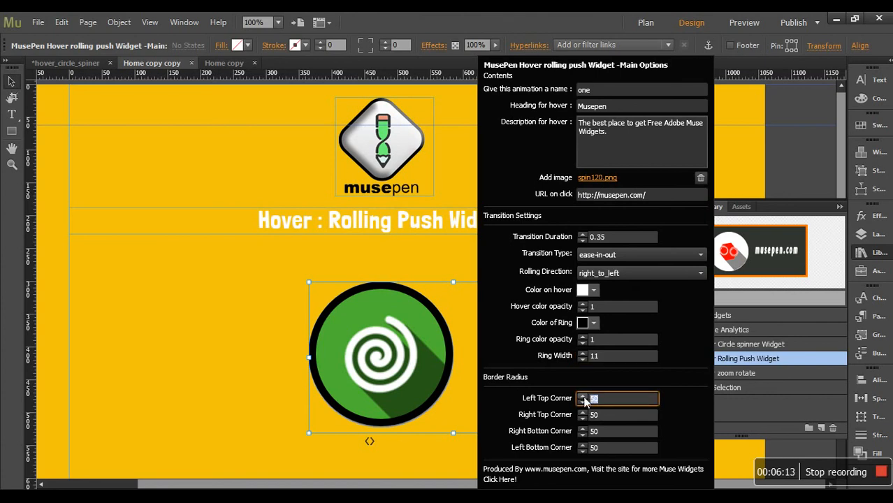
type("1")
left_click(605, 418)
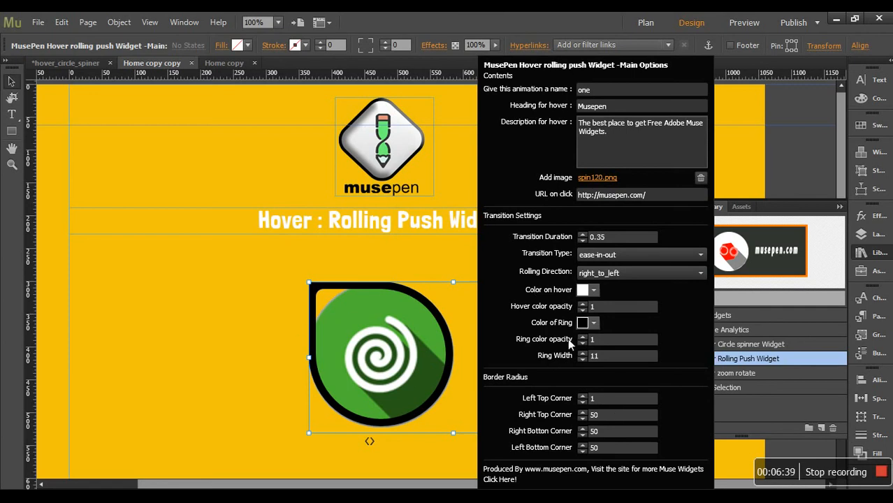
left_click(256, 376)
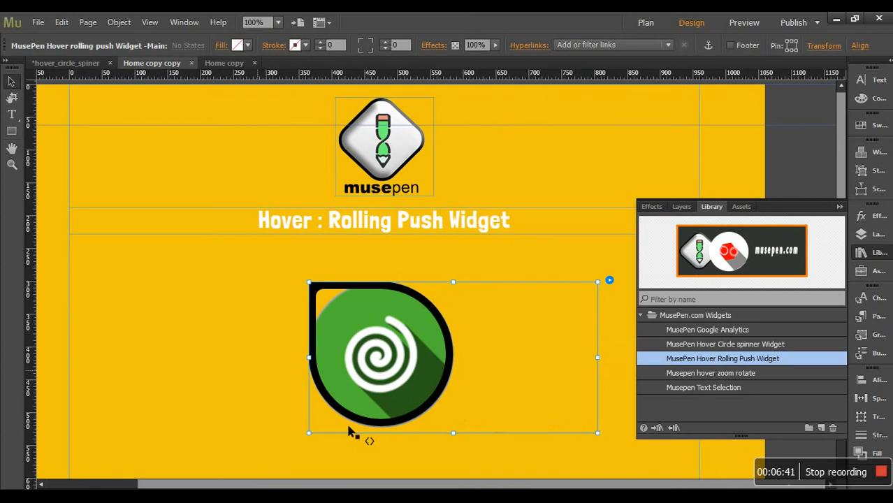
In the TEXT part's options, set the heading's text color to red and its text case to capitalize.
left_click(377, 444)
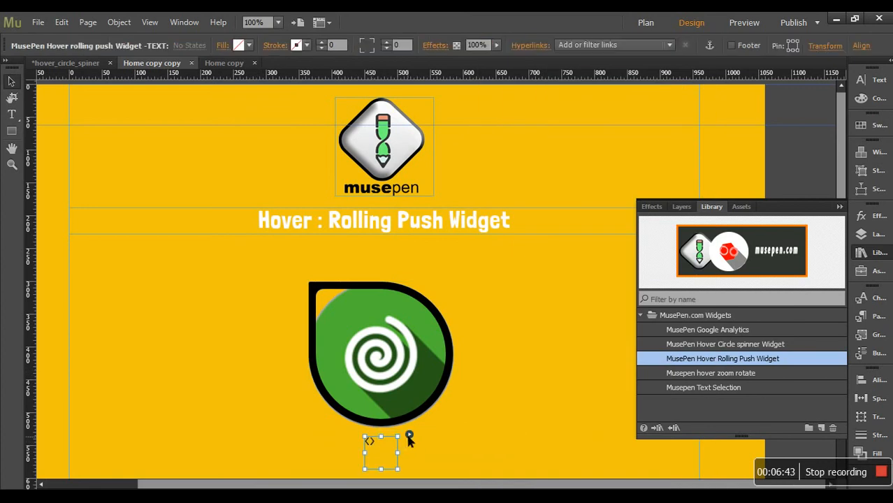
left_click(409, 436)
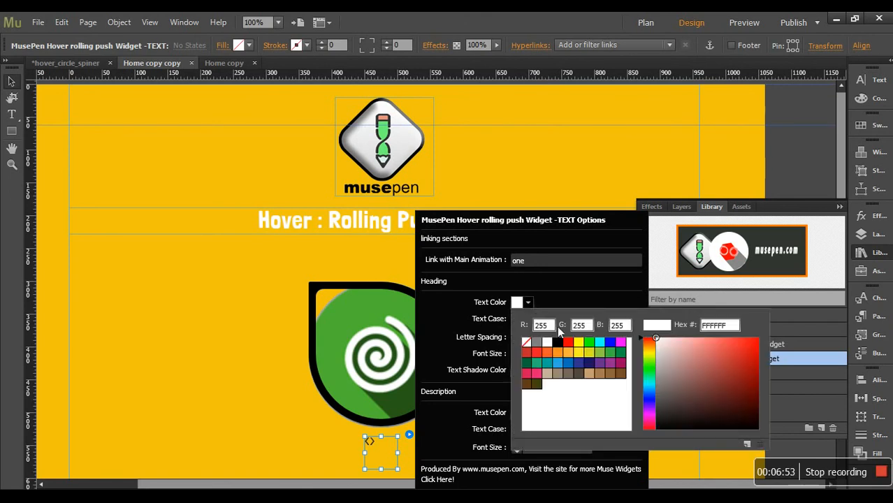
left_click(569, 344)
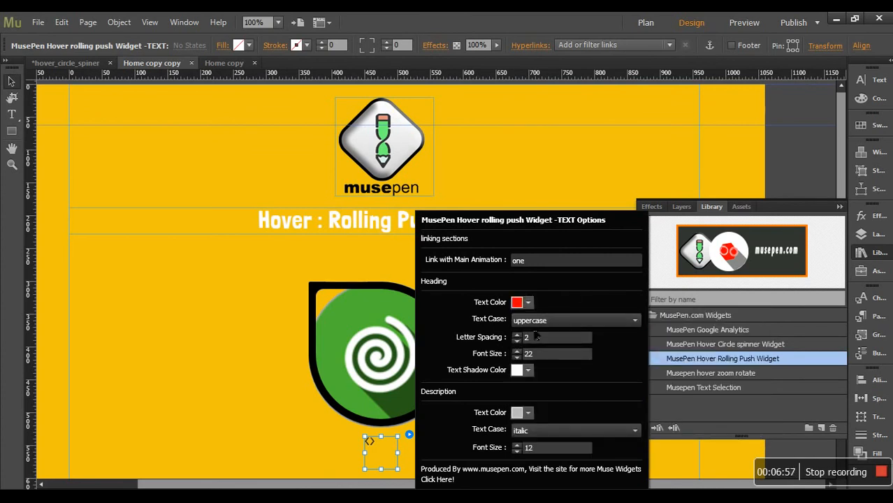
left_click(543, 322)
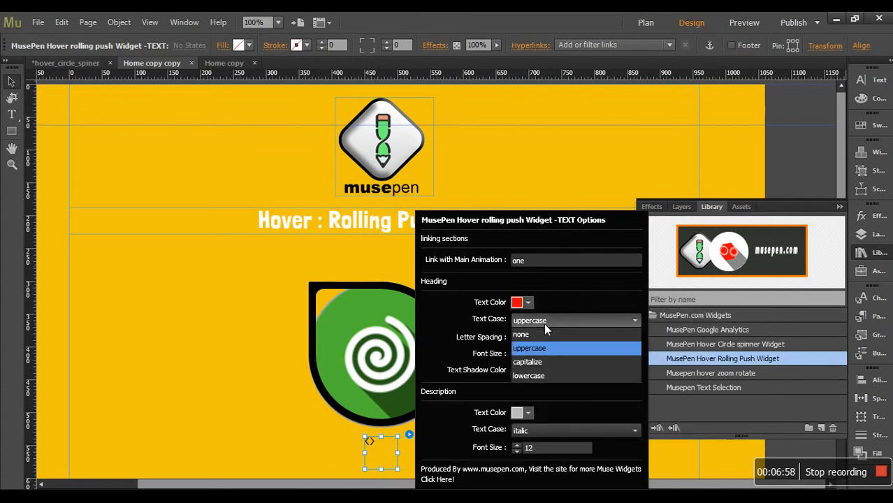
left_click(540, 361)
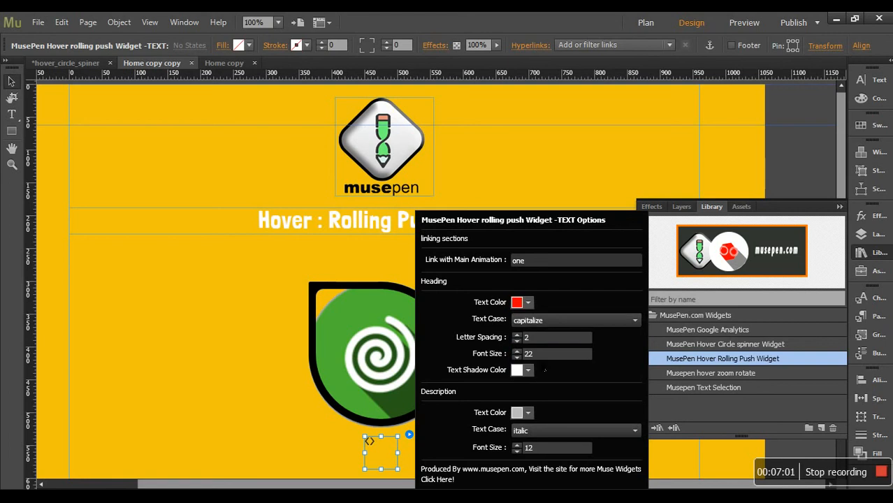
Set the heading's text shadow color to red in the TEXT part's options.
left_click(529, 370)
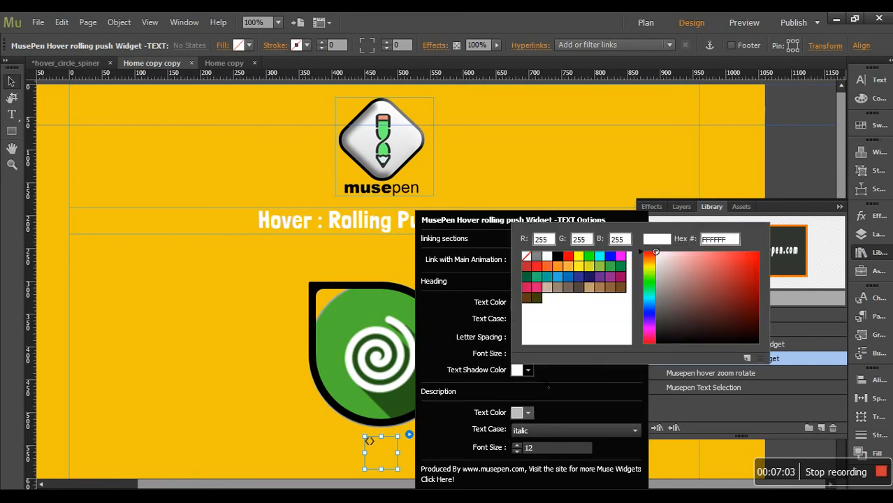
left_click(572, 259)
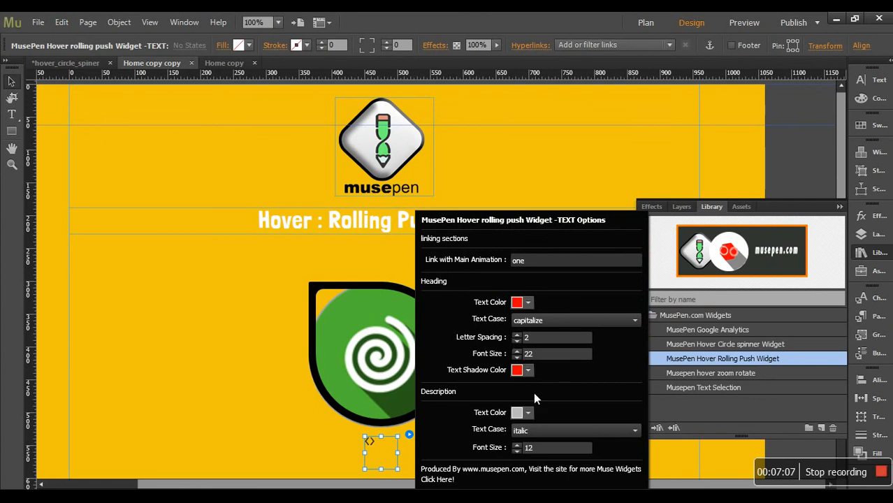
Set the description's text color to red and its font size to 17, and close the TEXT part's options.
left_click(529, 413)
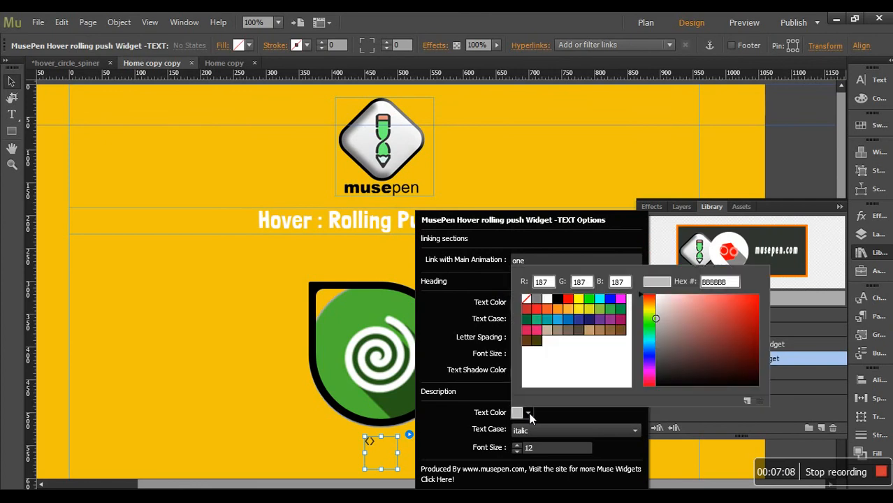
left_click(568, 297)
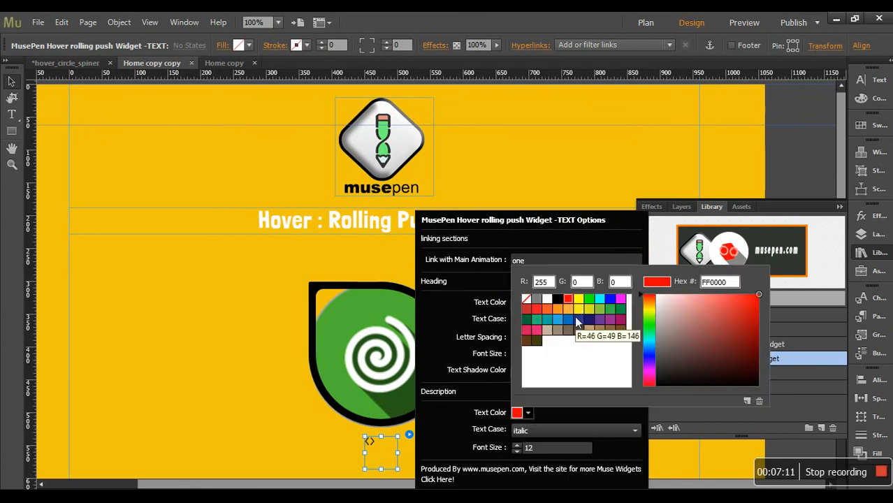
left_click(489, 356)
double_click(519, 446)
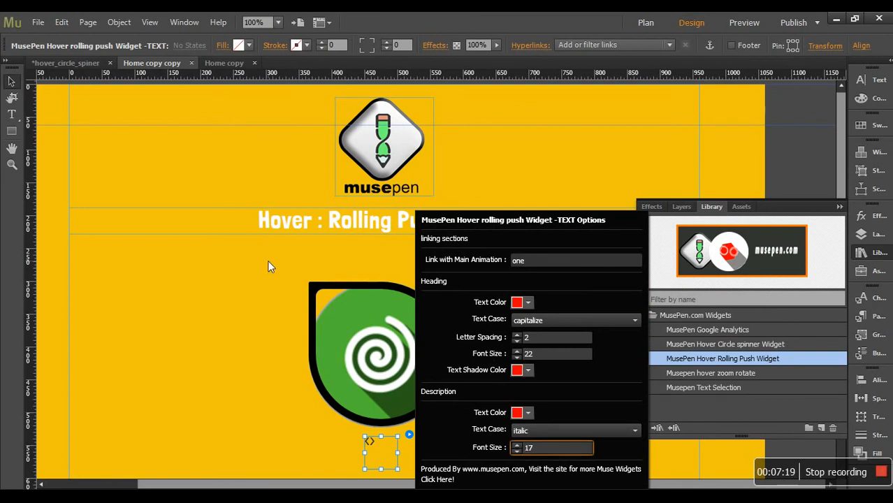
key("Escape")
Select the widget's Main part and set the Text tool's font to Source Sans Pro.
left_click(380, 347)
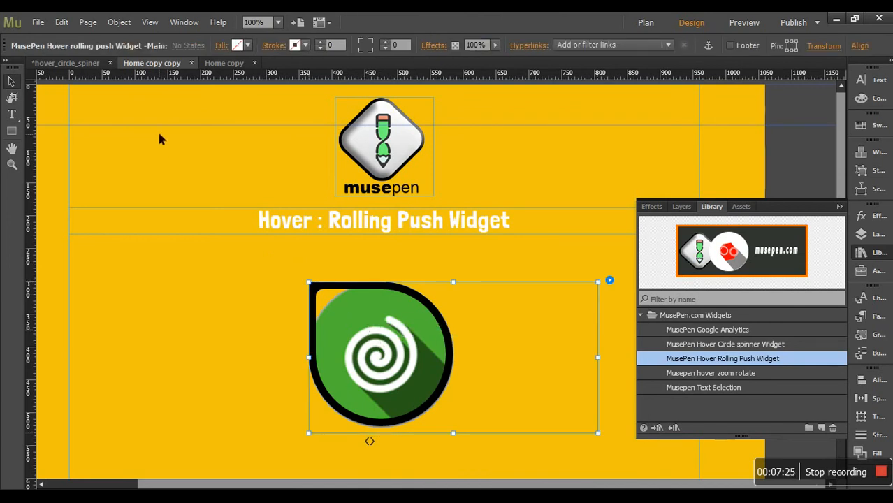
left_click(12, 116)
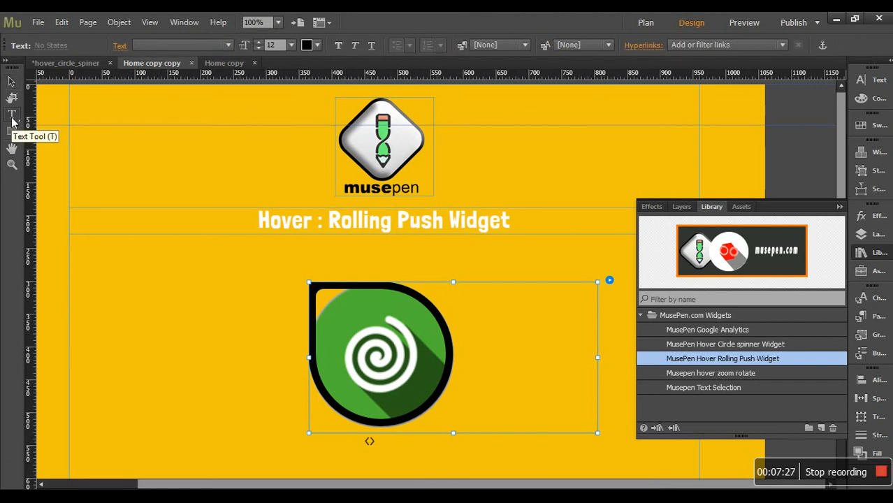
left_click(201, 44)
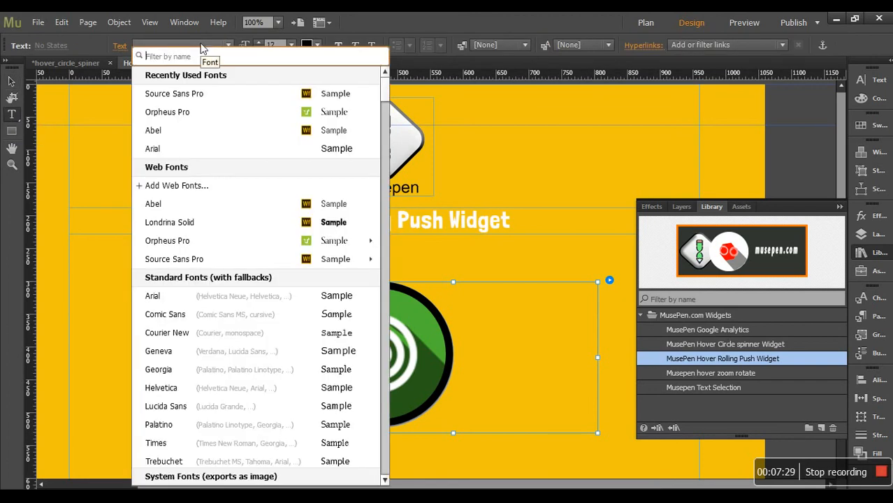
left_click(213, 95)
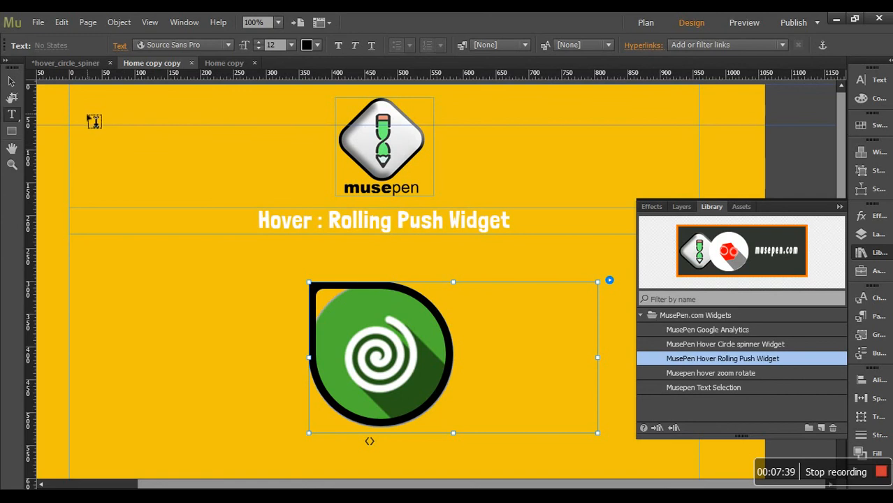
Preview the page in the browser and test the rolling push hover effect on the green spiral image.
left_click(38, 22)
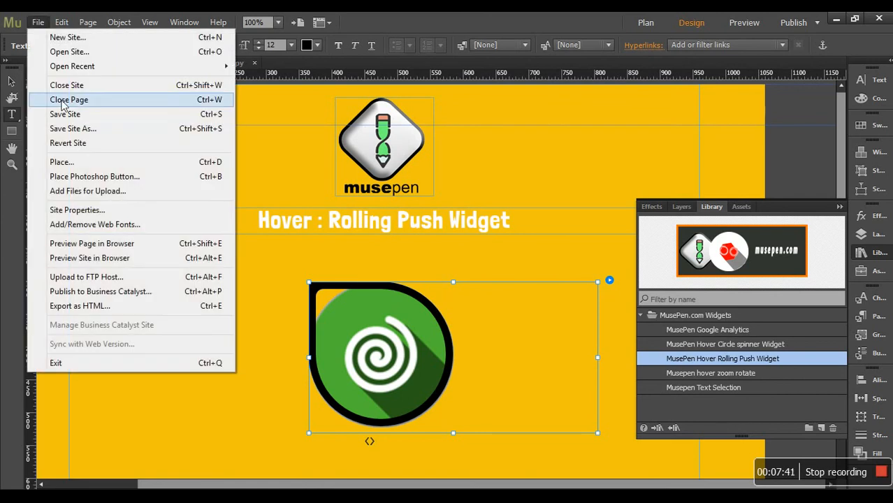
left_click(91, 243)
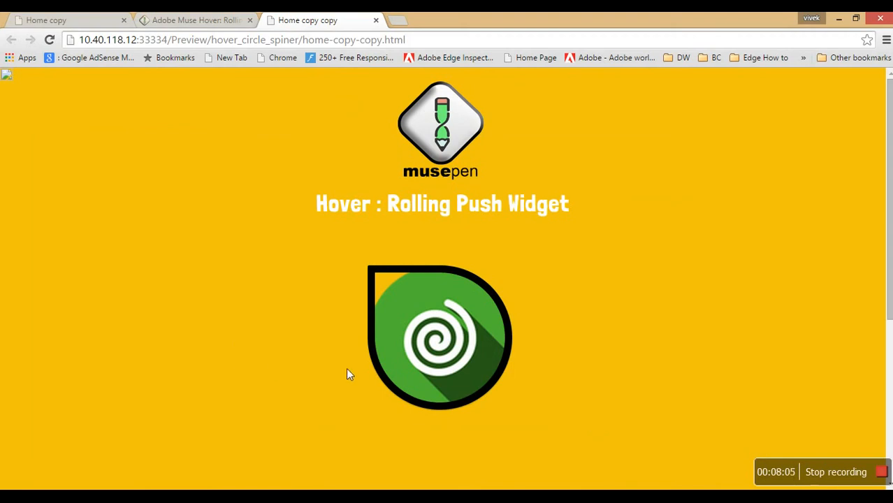
mouse_move(426, 344)
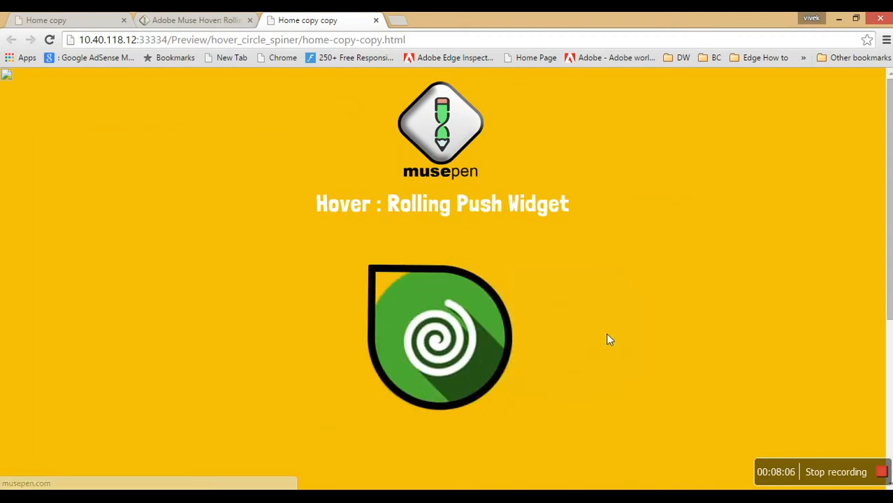
mouse_move(411, 359)
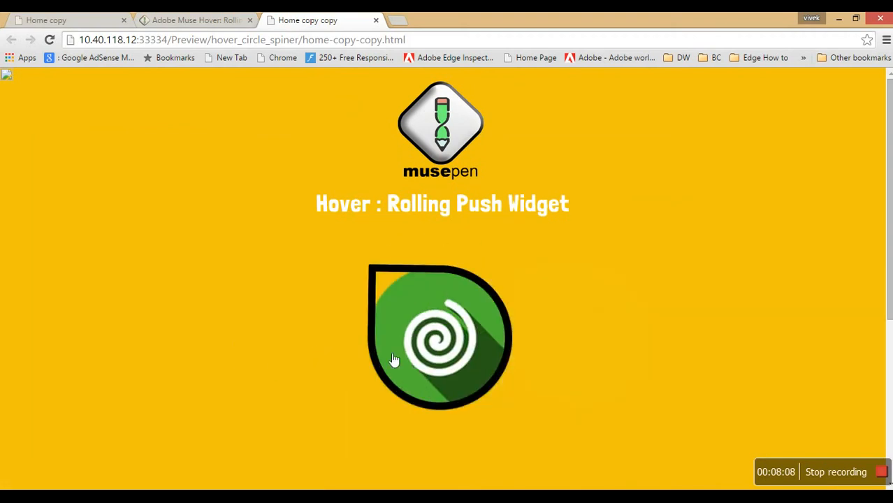